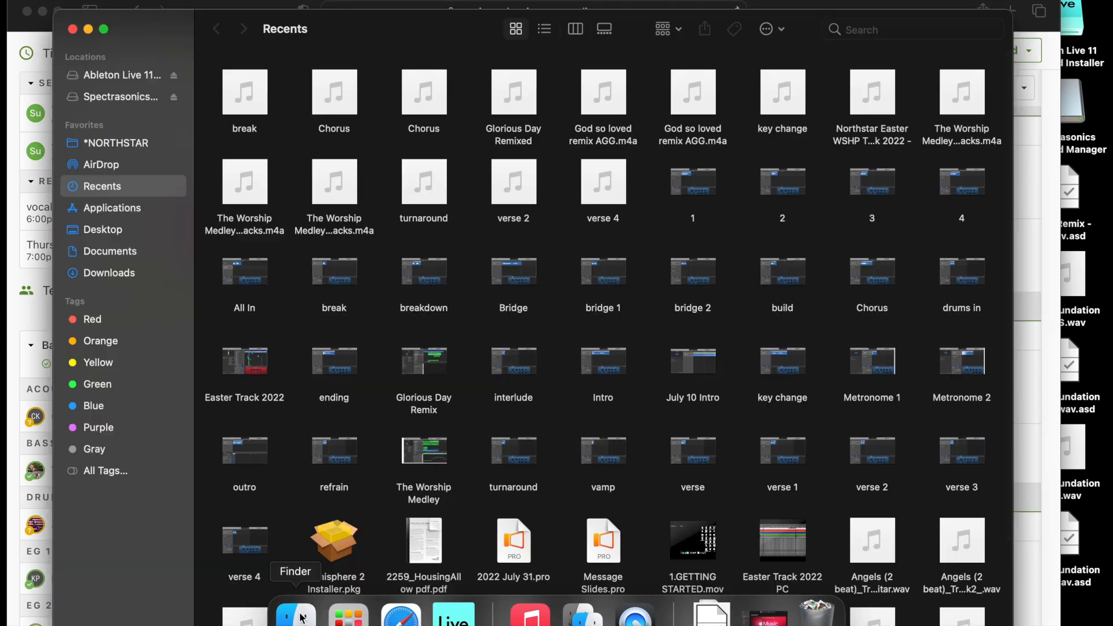
- Open MultiTrack.als from the This Is Amazing Grace B-100 folder inside *Northstar Worship Files
click(106, 166)
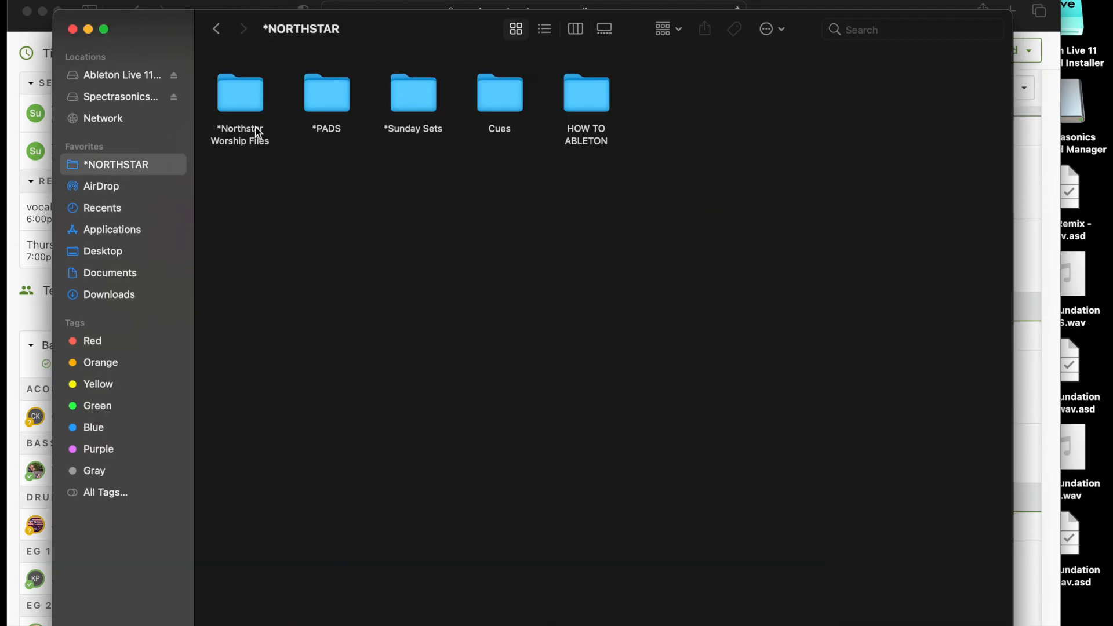
double_click(241, 104)
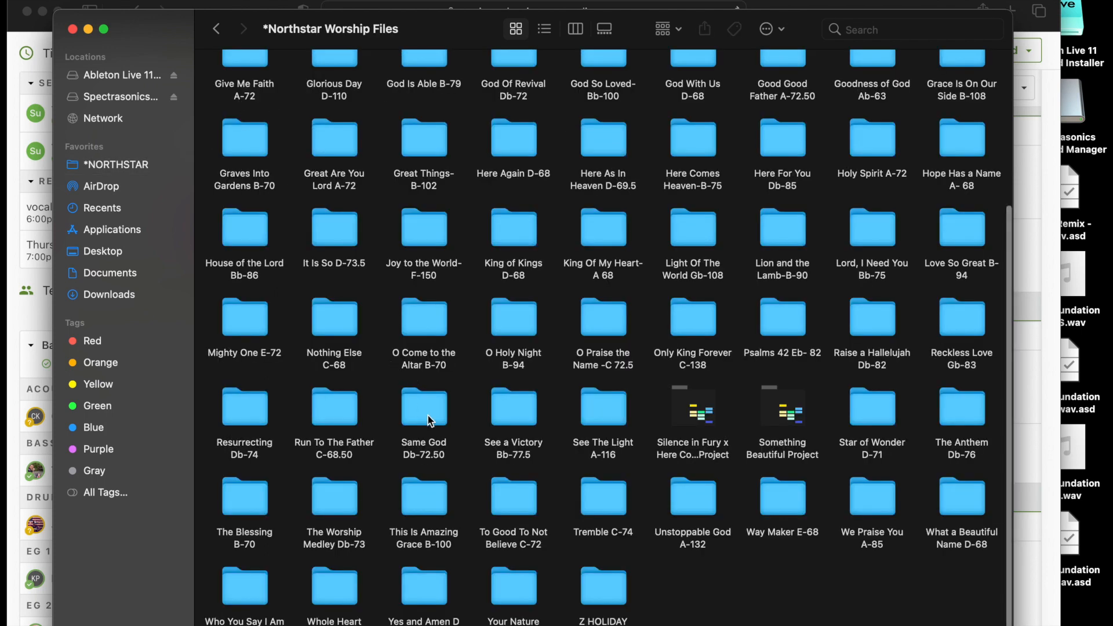
click(421, 510)
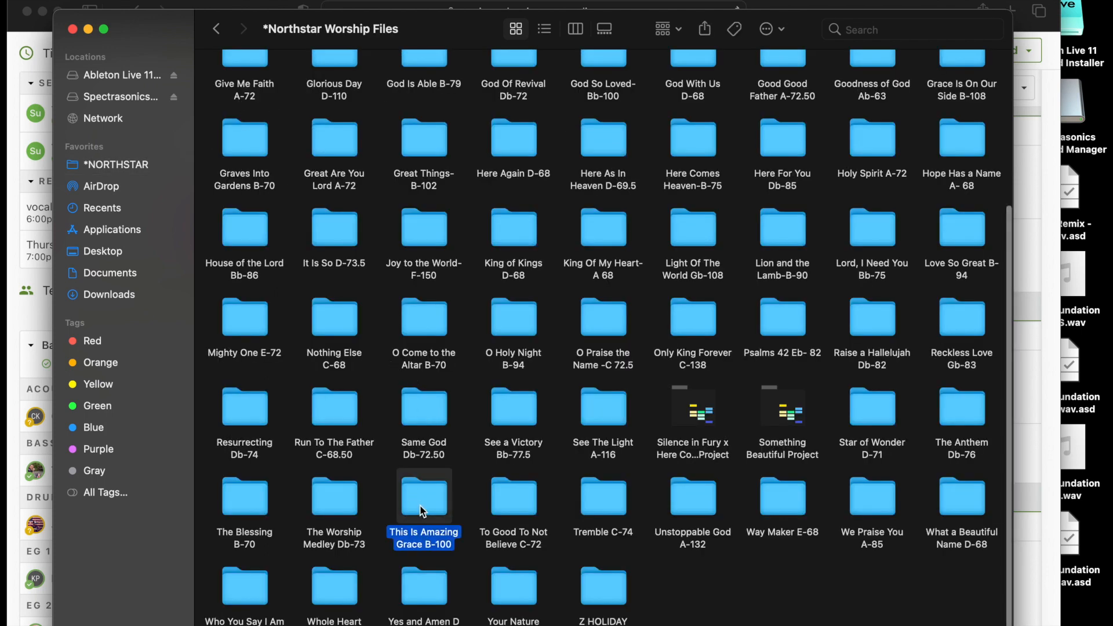
double_click(422, 510)
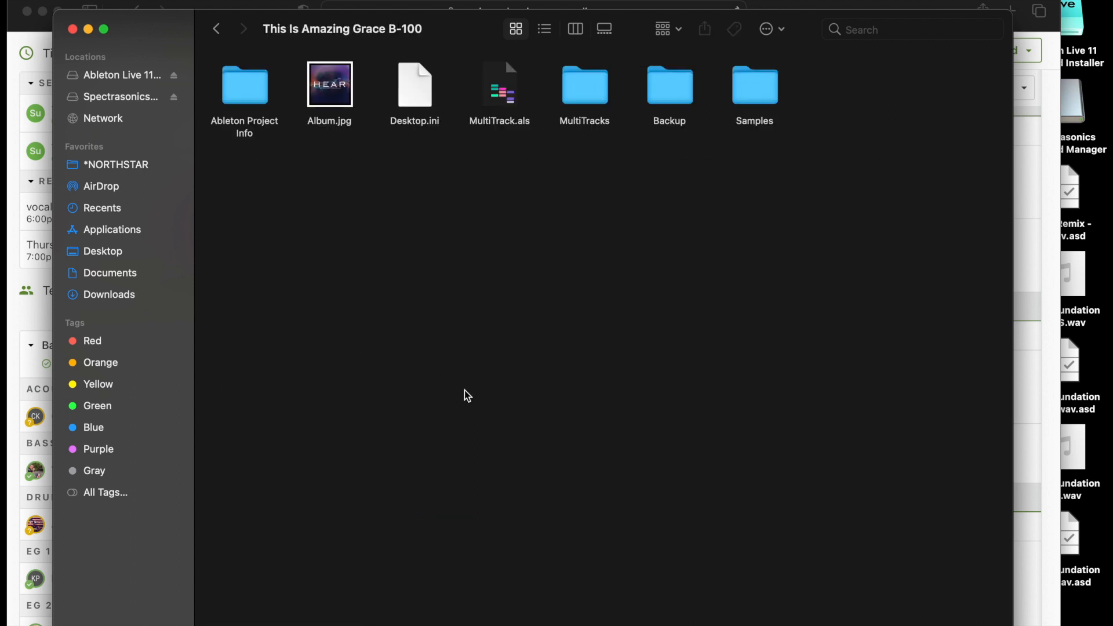
double_click(502, 92)
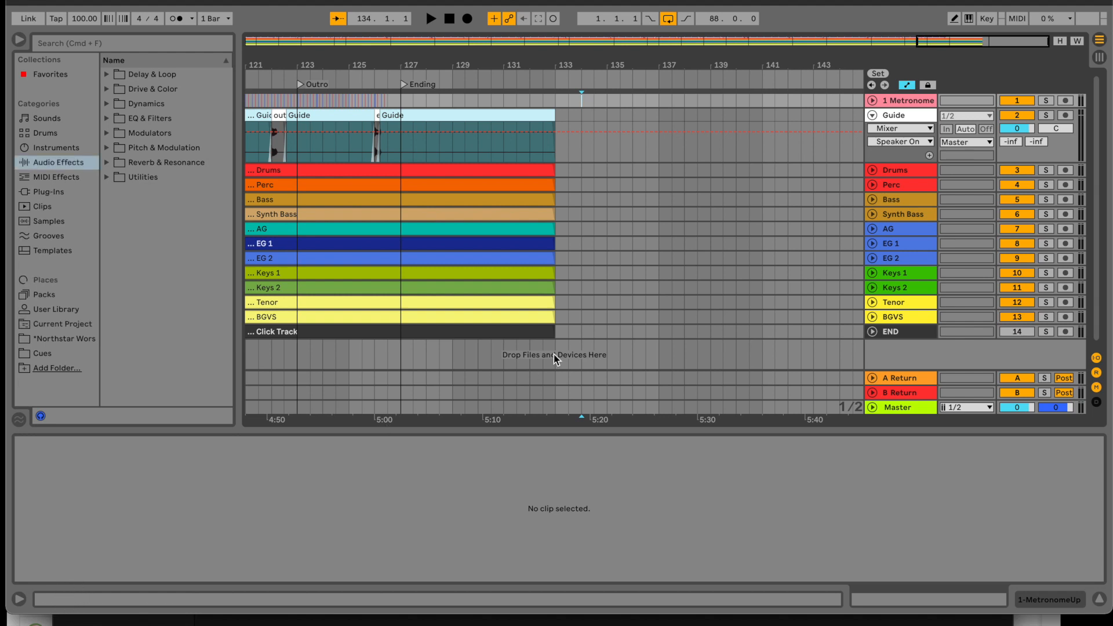
- Fold the Guide track and look over the arrangement from the count off to the ending
click(872, 116)
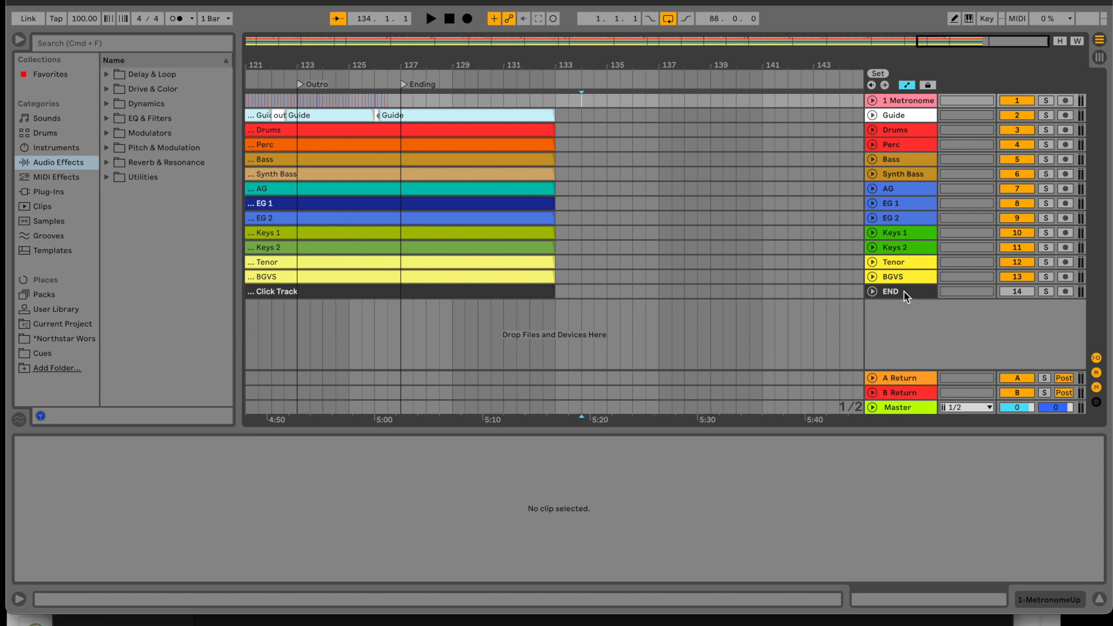
scroll(577, 205, left, 15)
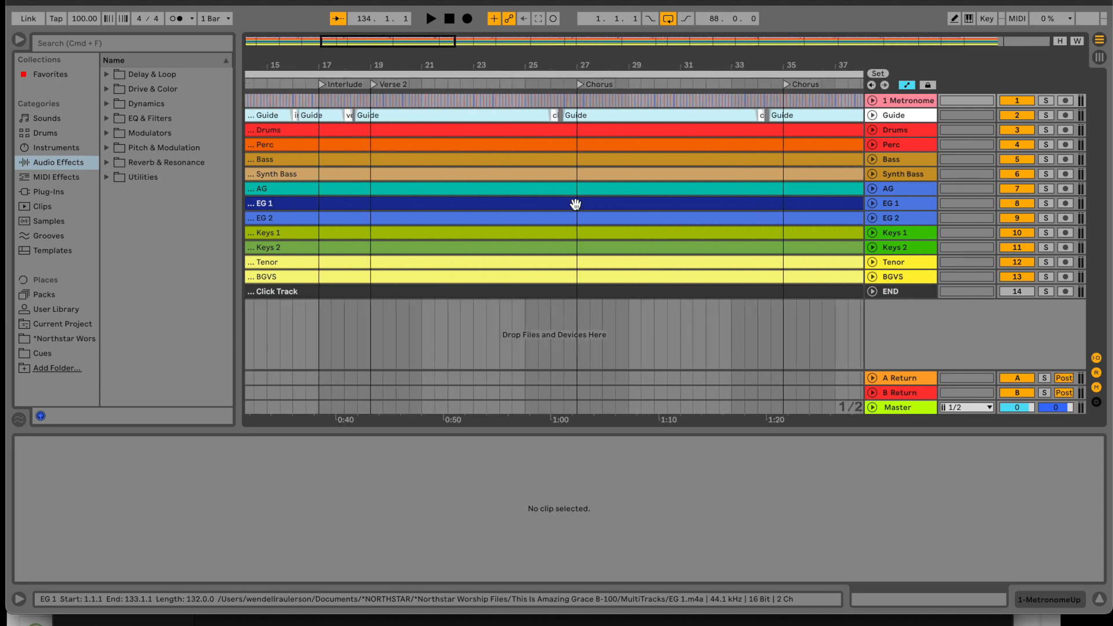
scroll(575, 204, left, 3)
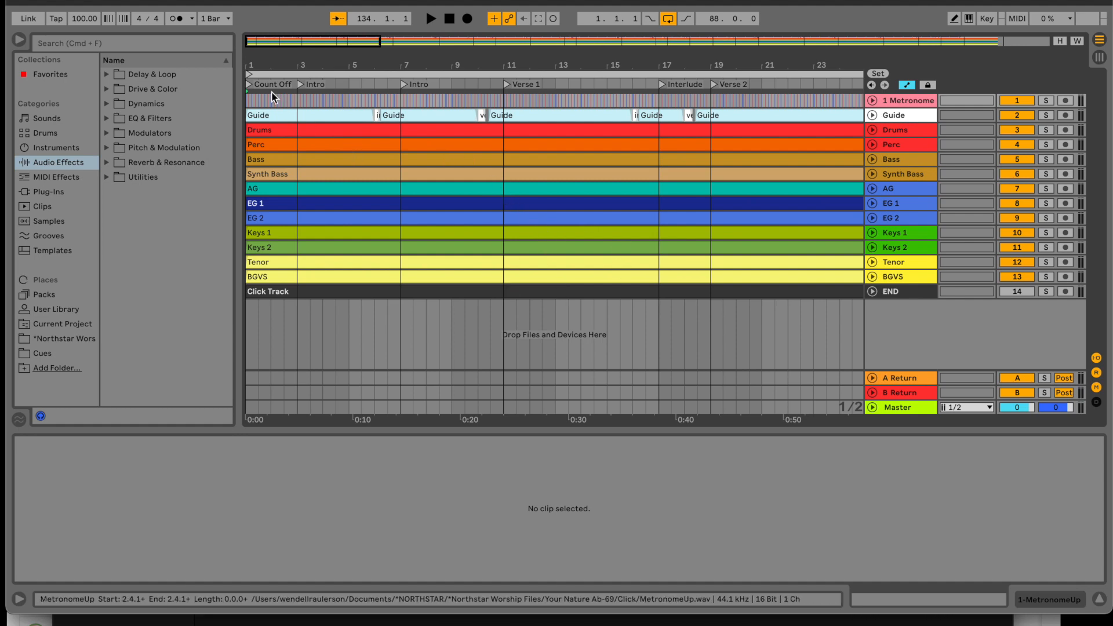
scroll(542, 197, right, 15)
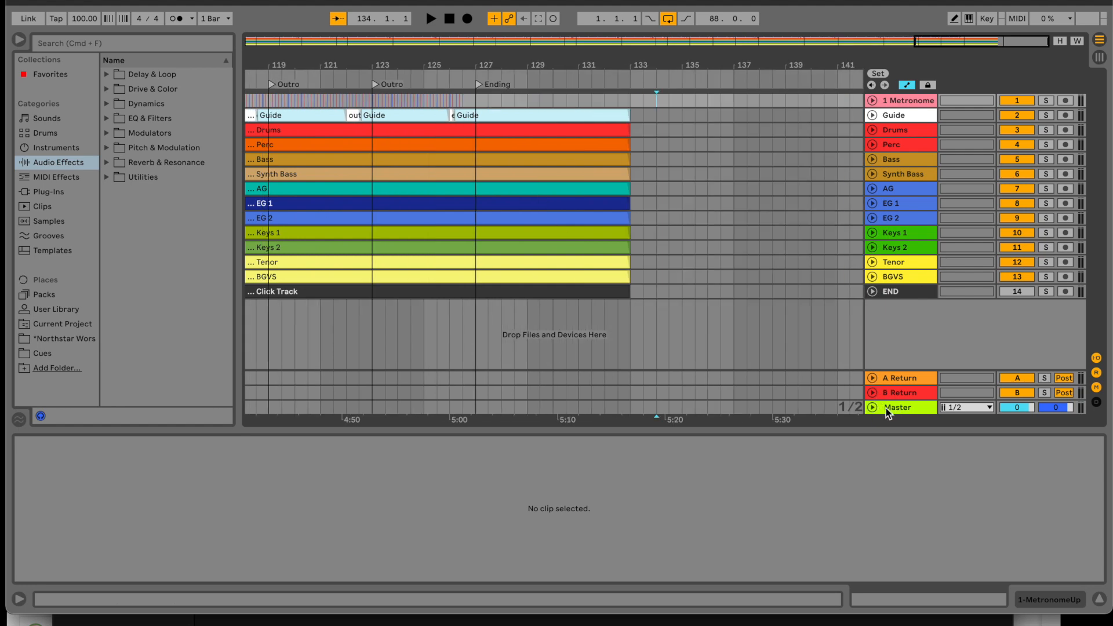
- Unfold the Master track's Song Tempo automation and add a 100 BPM breakpoint between bars 133 and 134, just past the song's end
click(872, 408)
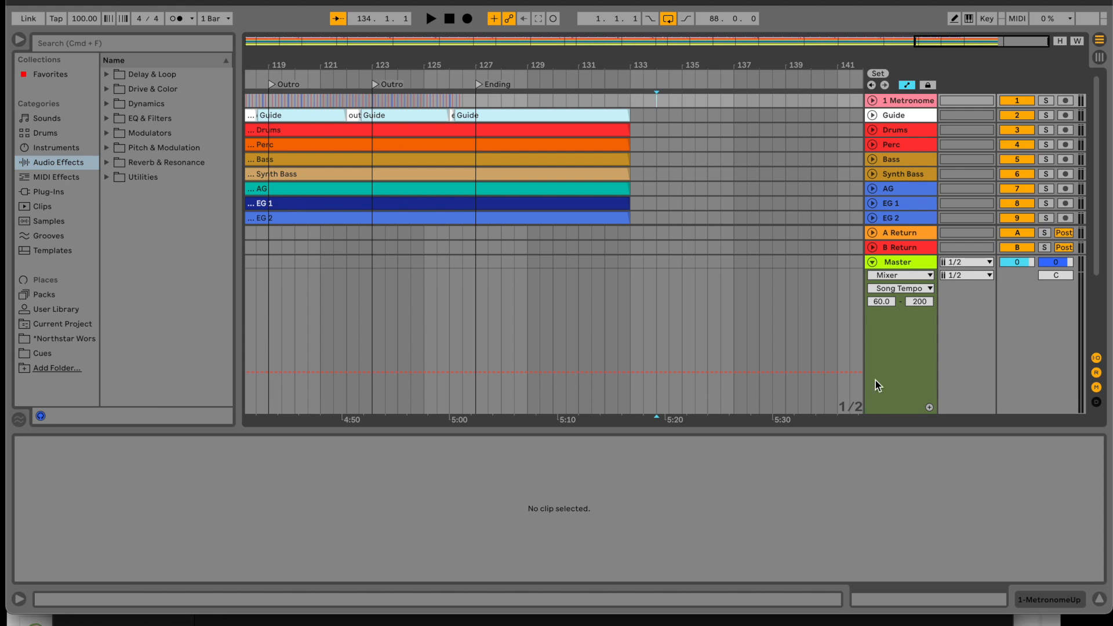
click(881, 365)
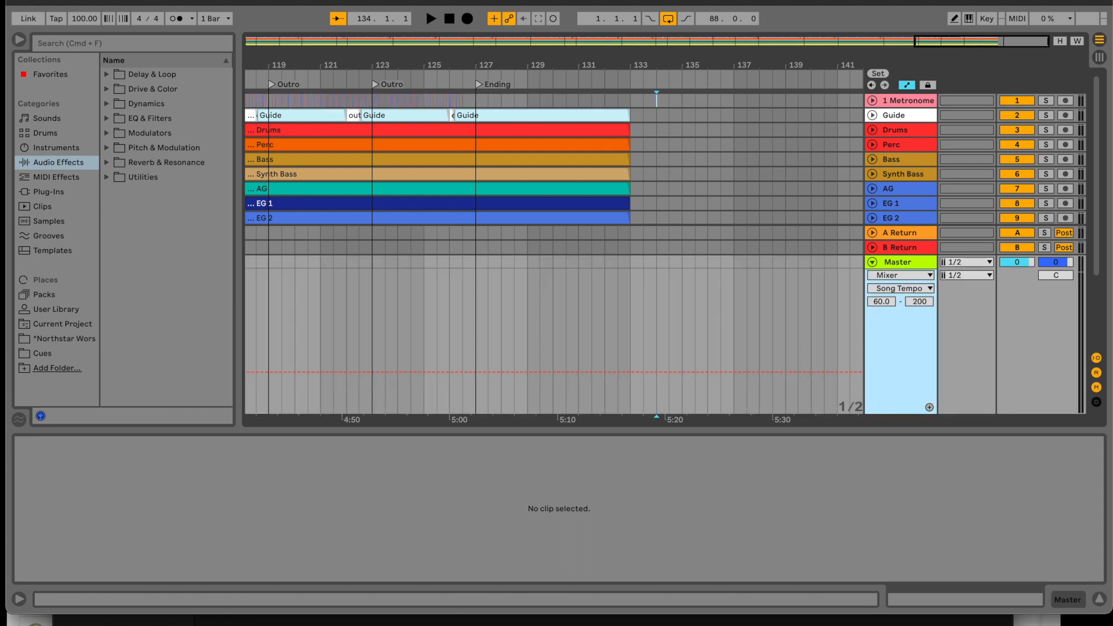
click(193, 0)
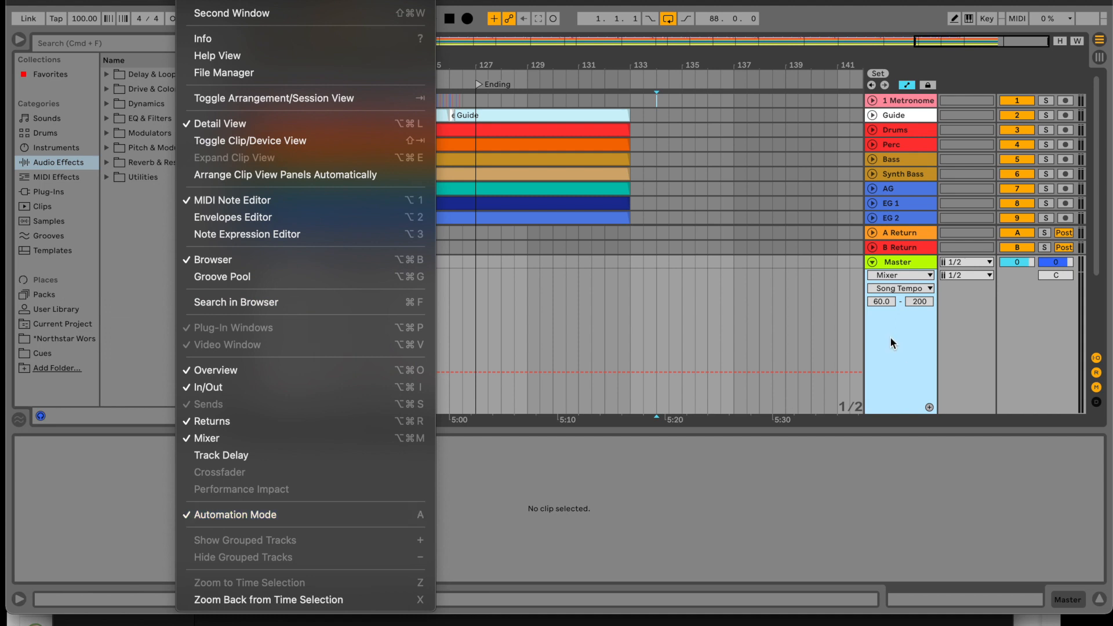
click(897, 324)
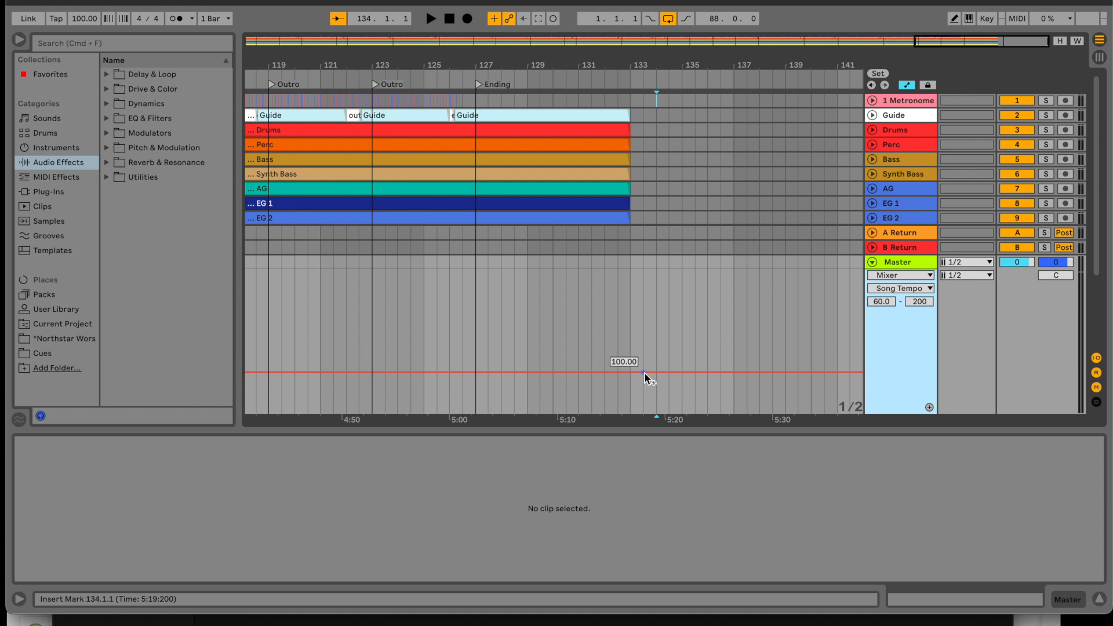
click(644, 373)
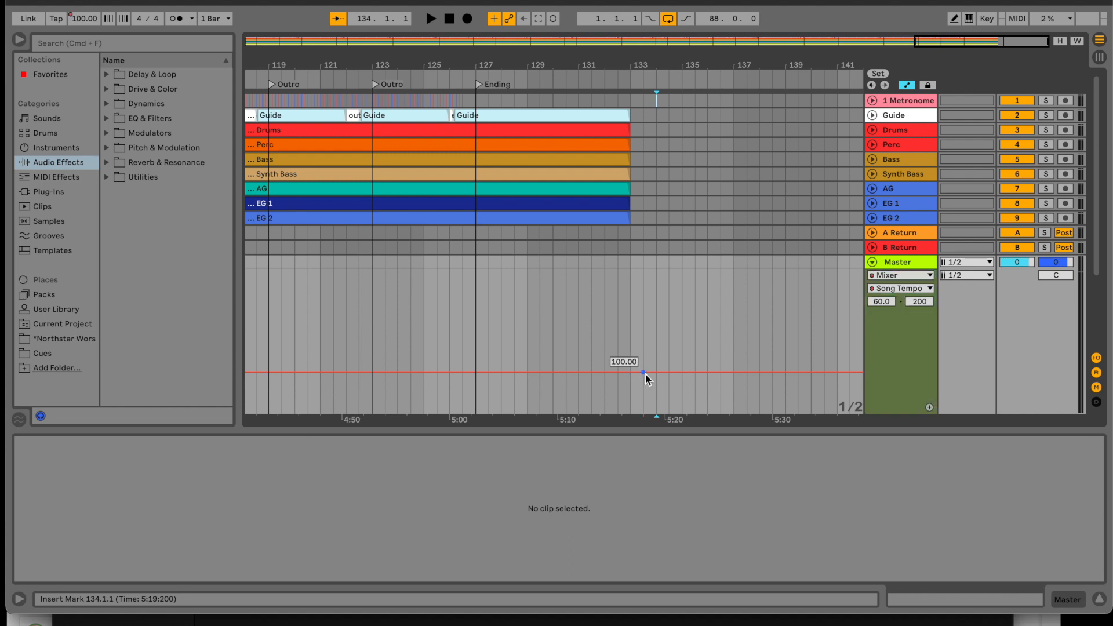
- List the *Northstar Worship song folders in the browser and check the service order in Safari for the song after This Is Amazing Grace
scroll(596, 197, down, 5)
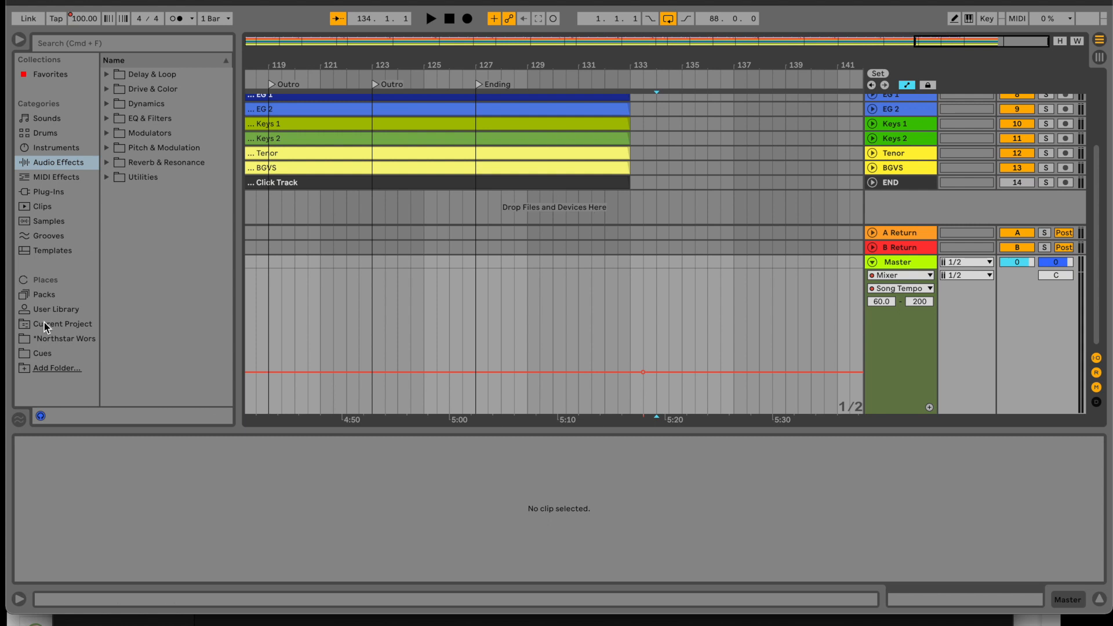
click(44, 340)
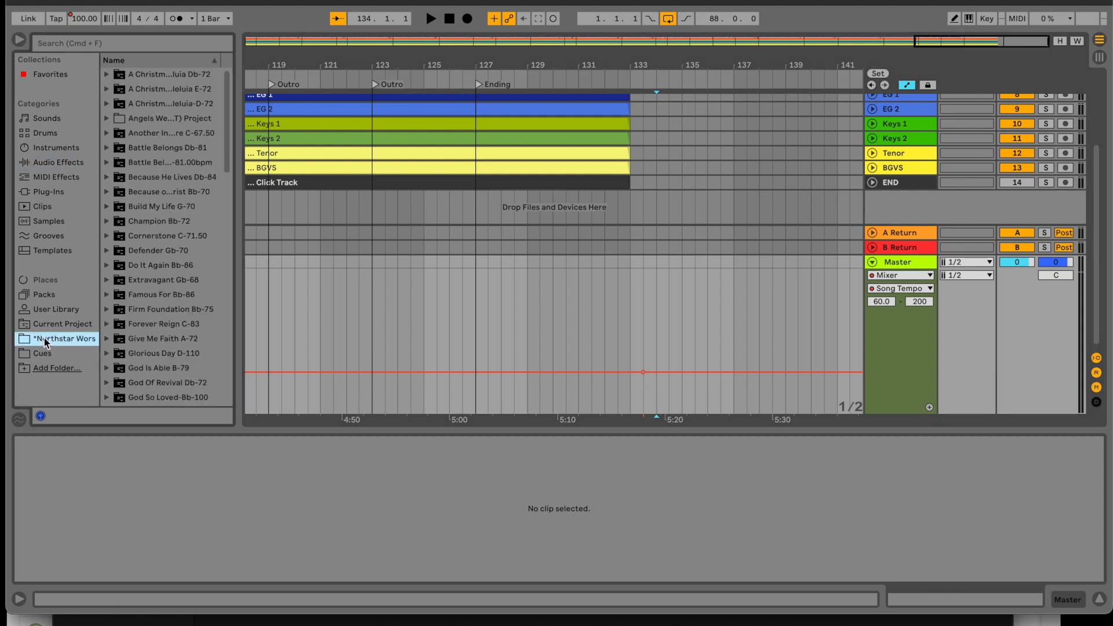
scroll(147, 111, down, 5)
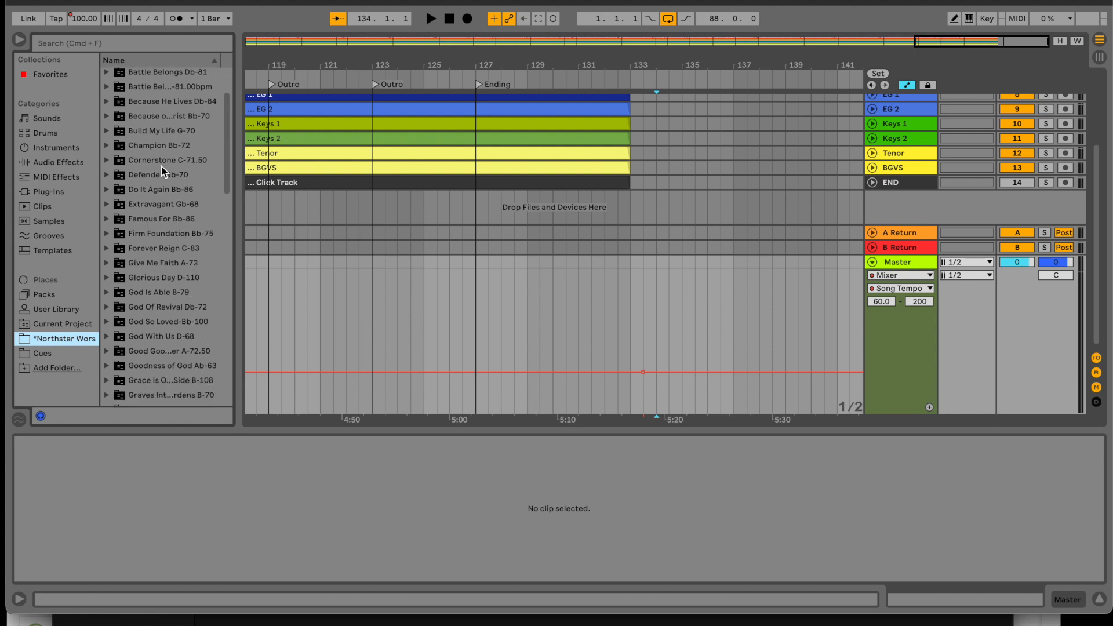
mouse_move(348, 621)
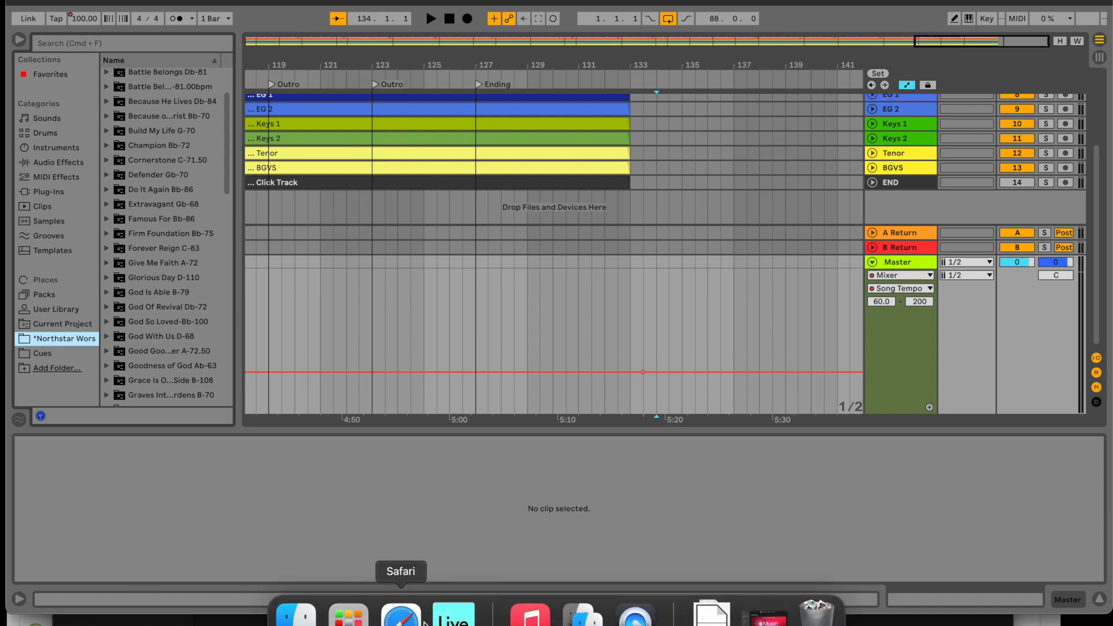
click(400, 615)
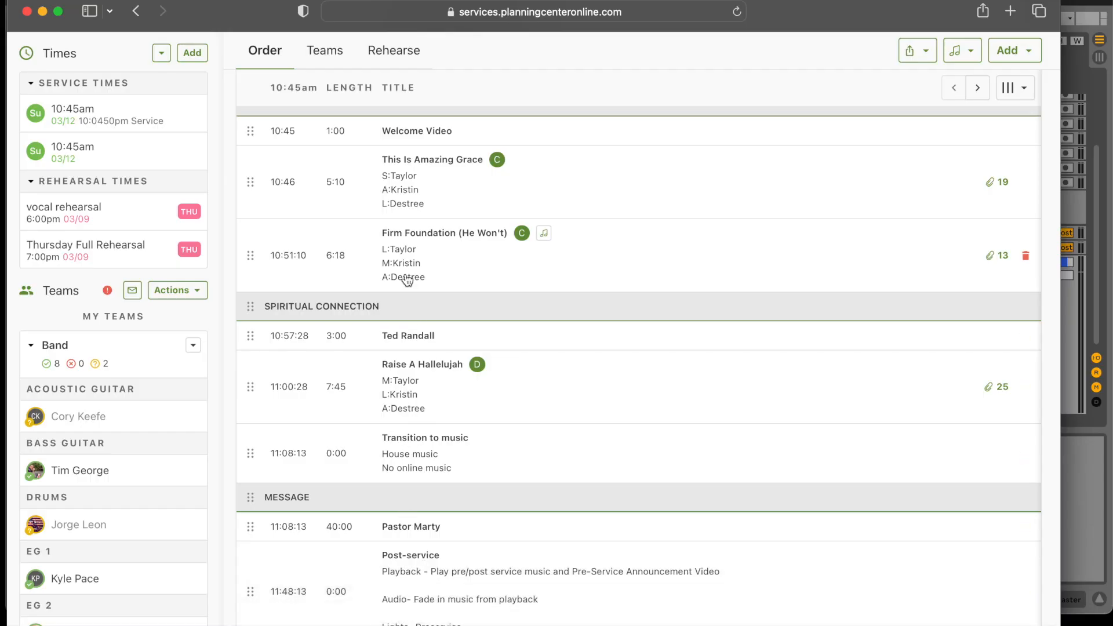
click(42, 12)
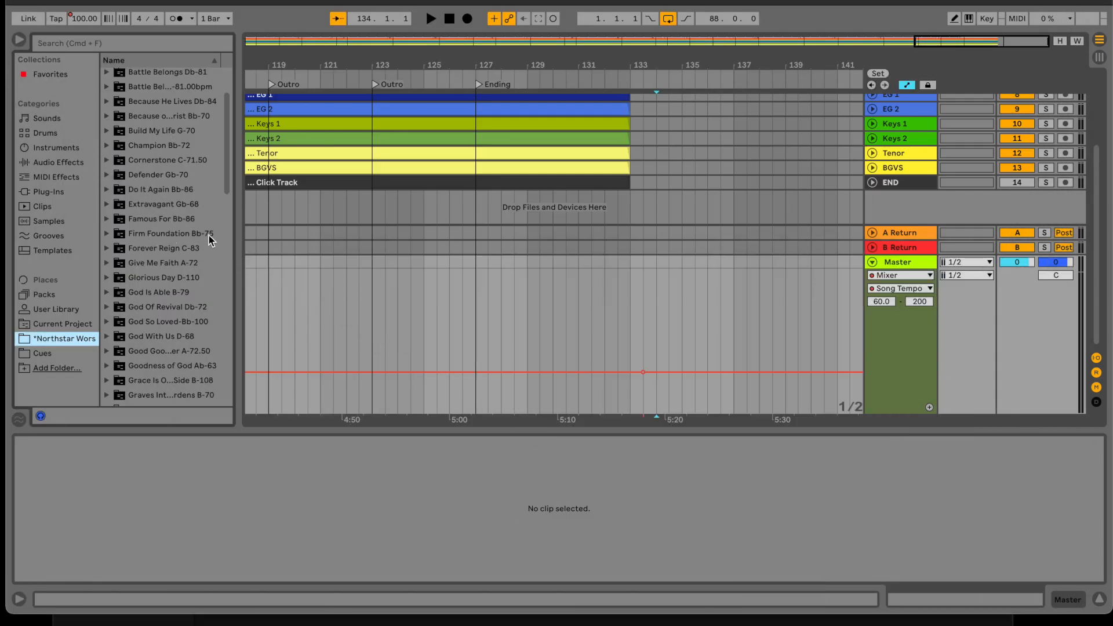
- Add a second 100 BPM breakpoint to the Song Tempo automation at bar 134
click(643, 372)
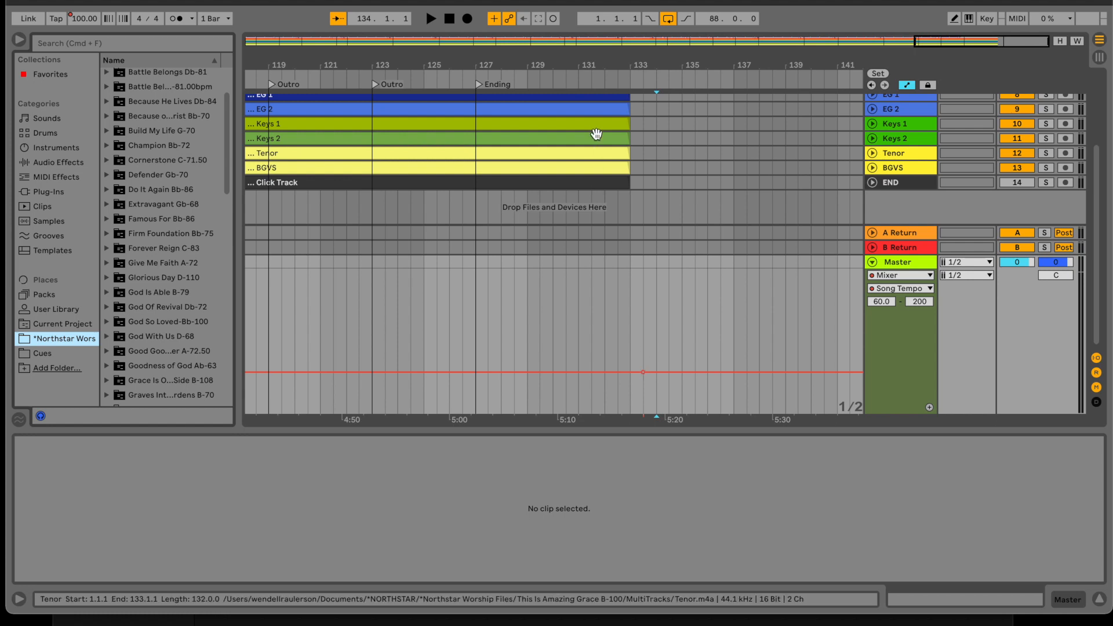
click(649, 368)
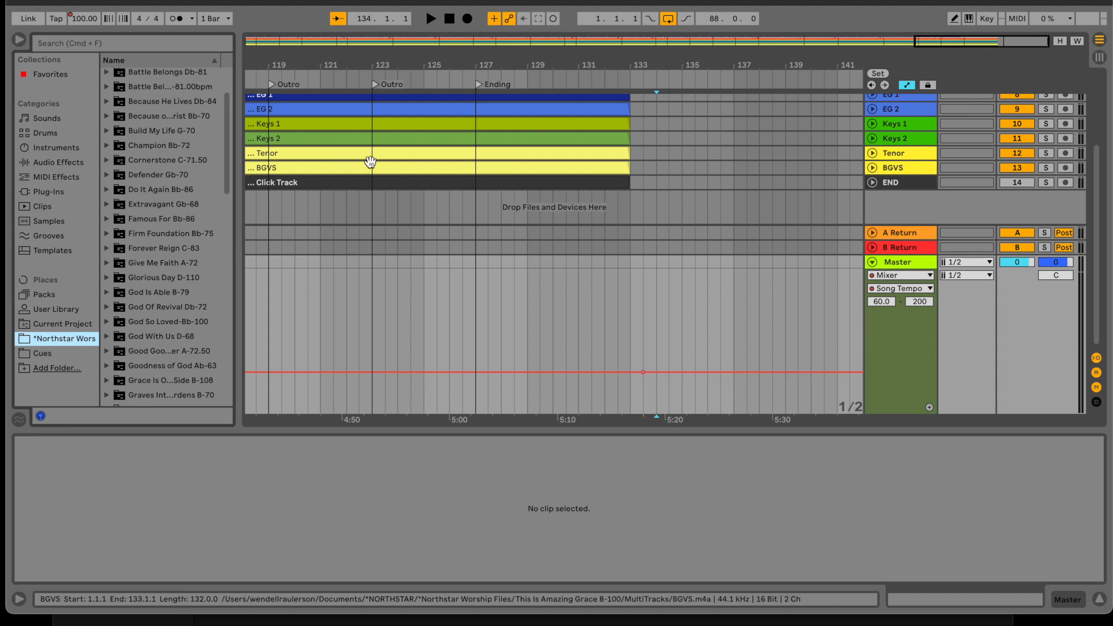
click(656, 371)
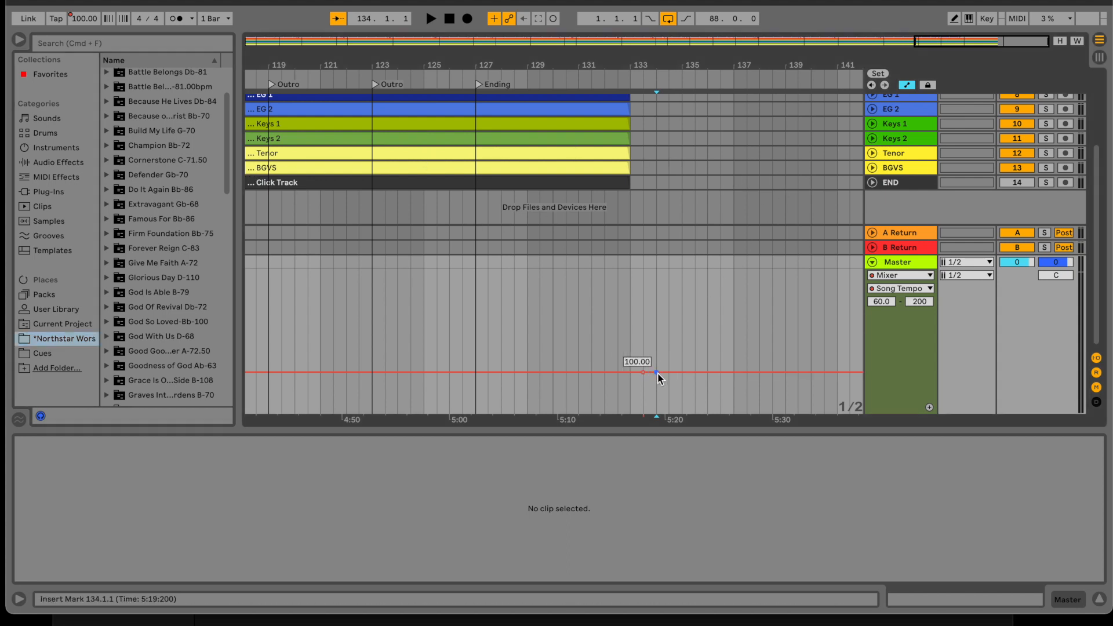
- Set the tempo range minimum to 75 and lower the bar 134 breakpoint to 75 BPM
click(878, 303)
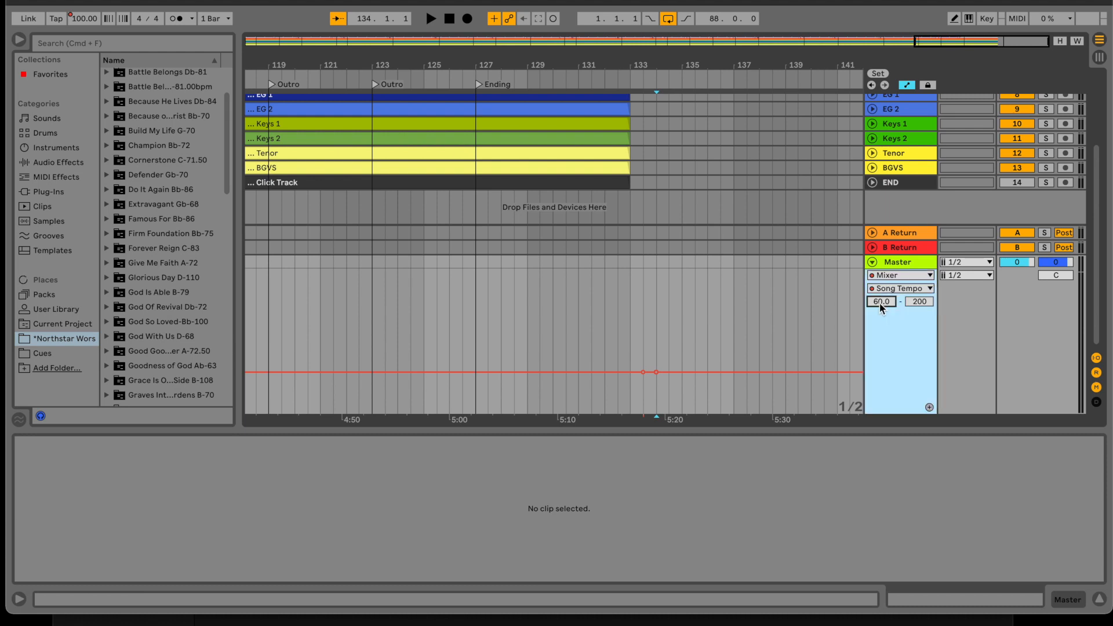
text(75)
key(Return)
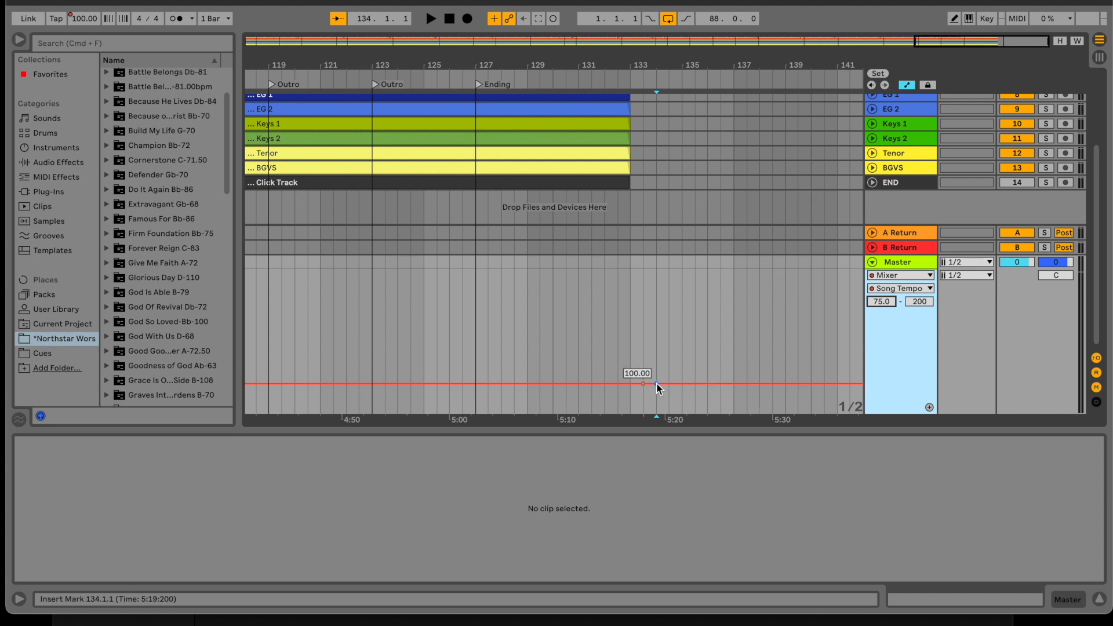
drag(656, 382, 658, 413)
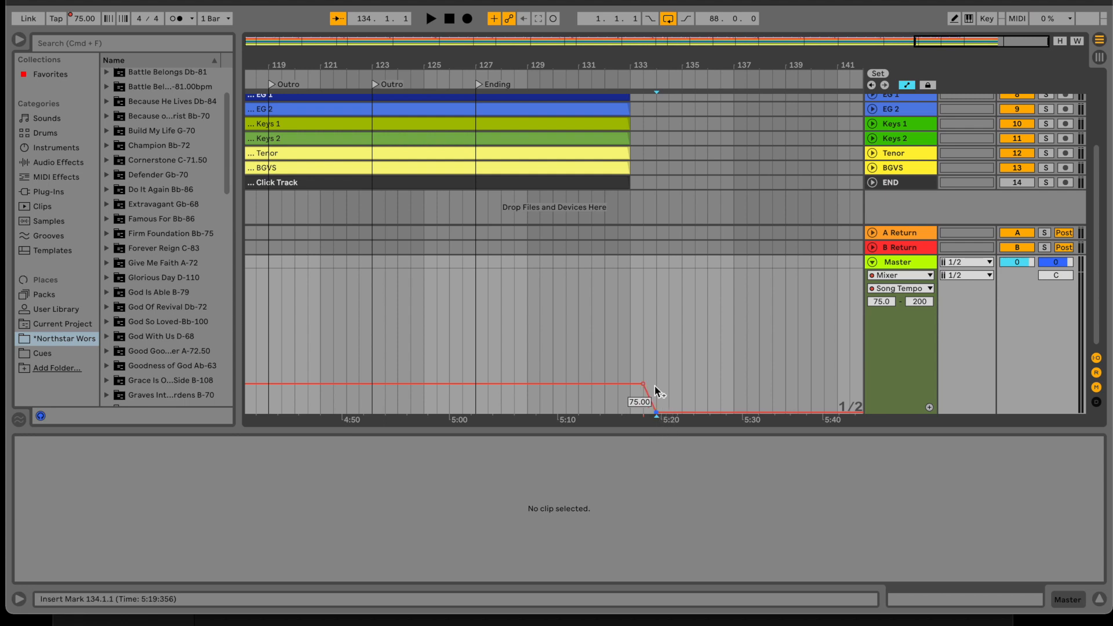
- Import MultiTrack.als from the Firm Foundation Bb-75 folder into the empty area below the END track
click(107, 234)
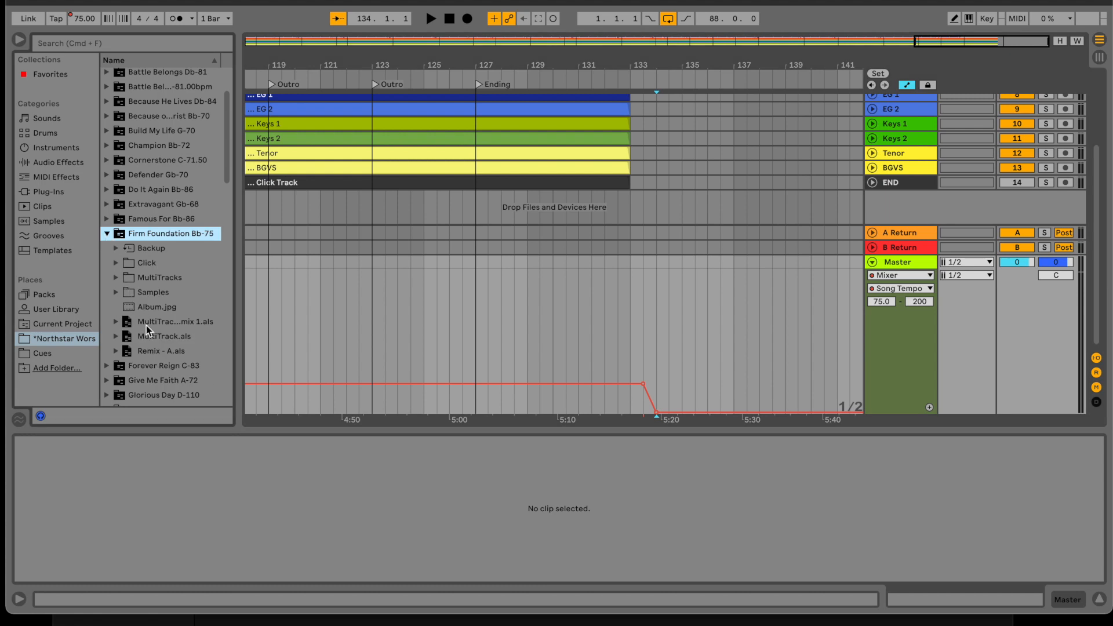
scroll(147, 307, down, 3)
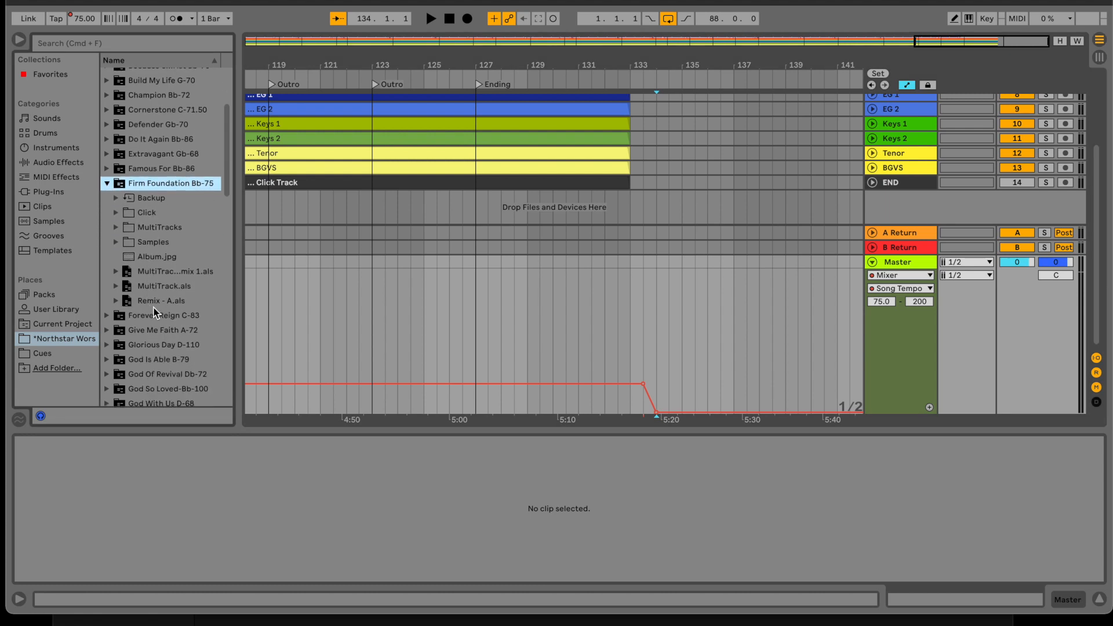
click(160, 286)
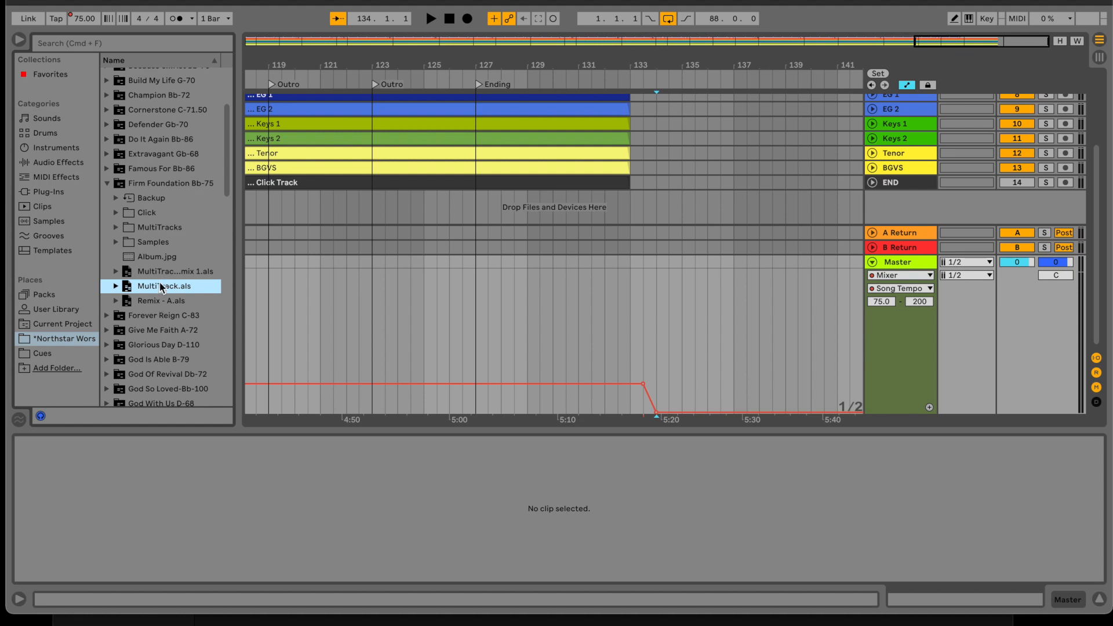
drag(160, 286, 267, 217)
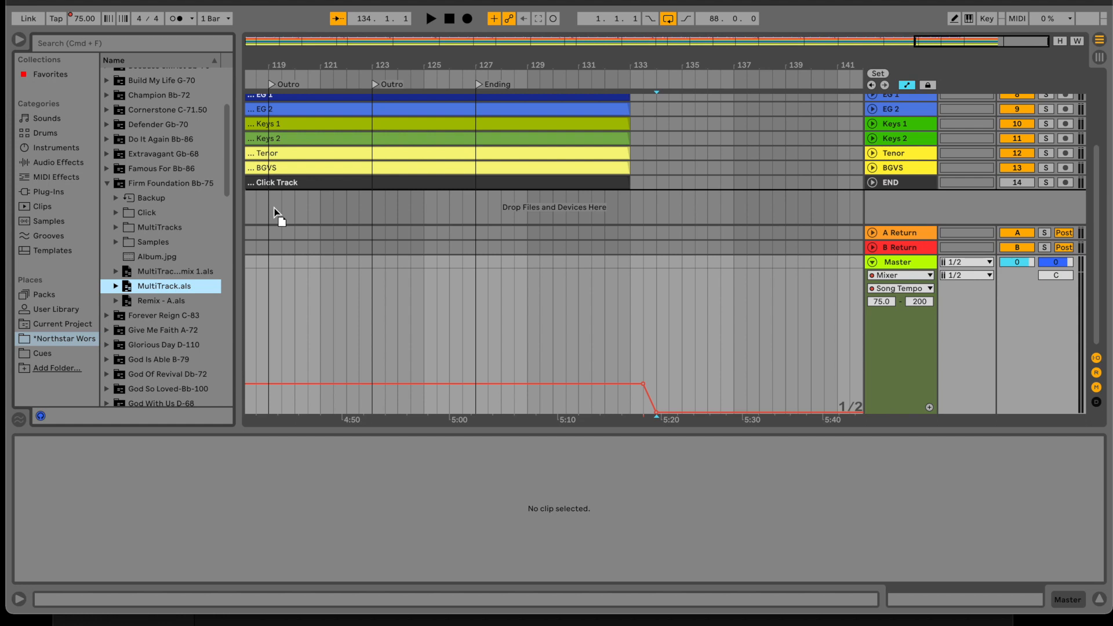
drag(274, 211, 273, 207)
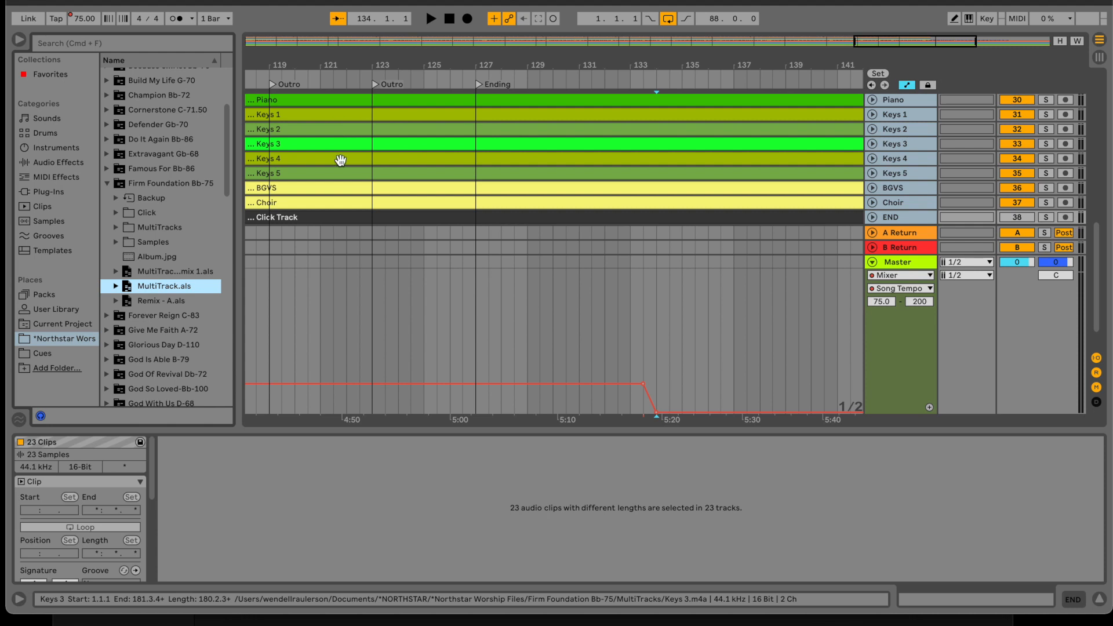
- Fold the Master track and look over the imported Firm Foundation tracks below the first song's tracks
scroll(311, 160, down, 2)
scroll(311, 160, left, 5)
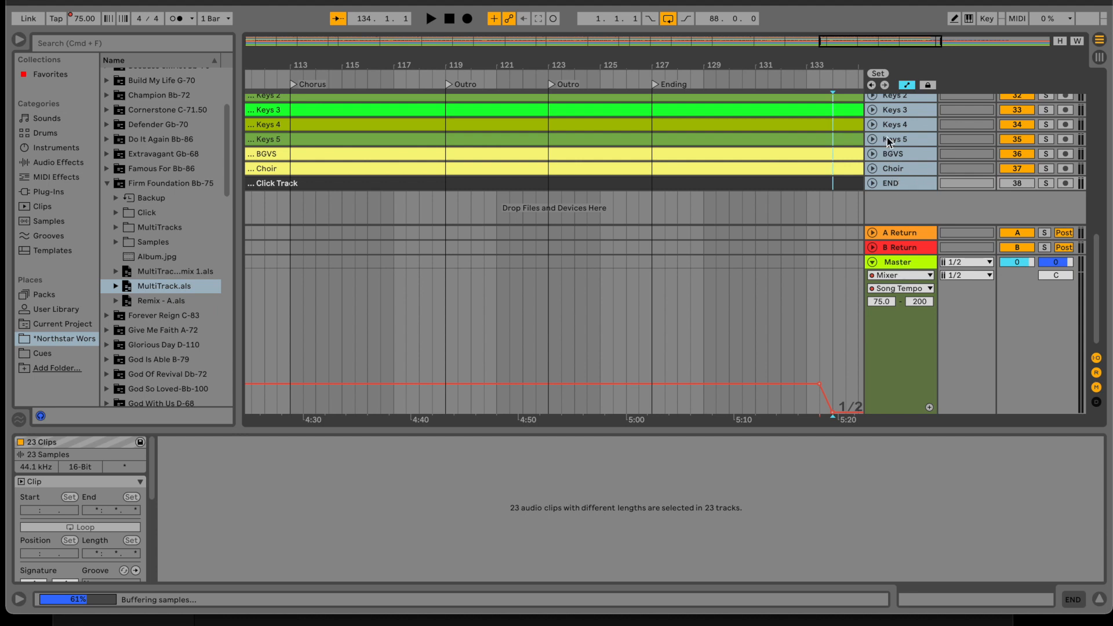
scroll(887, 139, up, 4)
scroll(887, 137, up, 4)
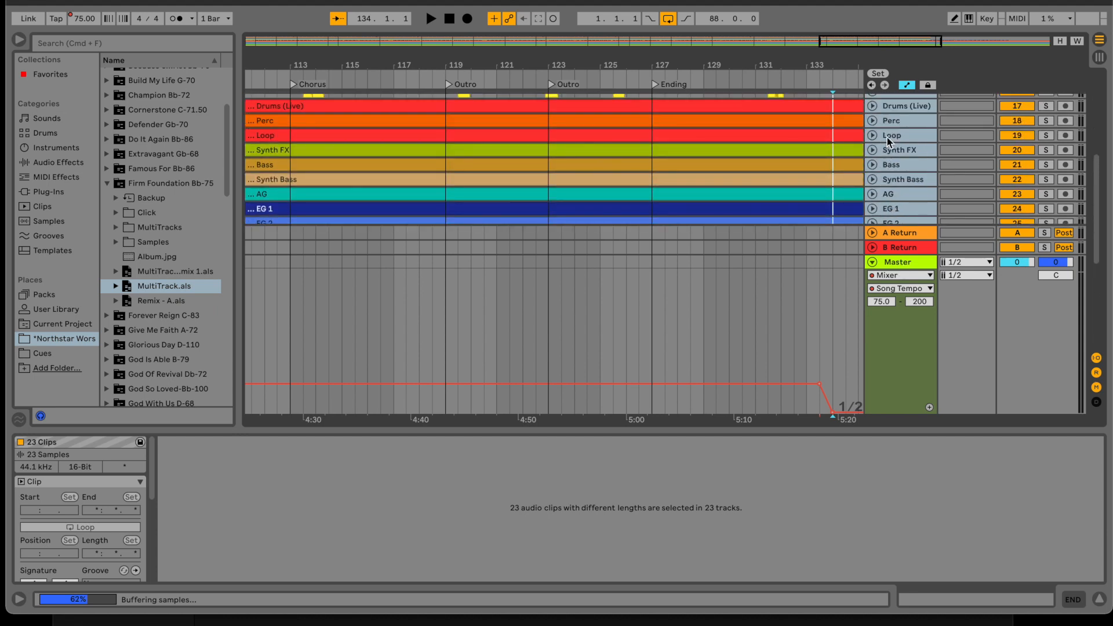
click(872, 261)
scroll(1005, 208, up, 10)
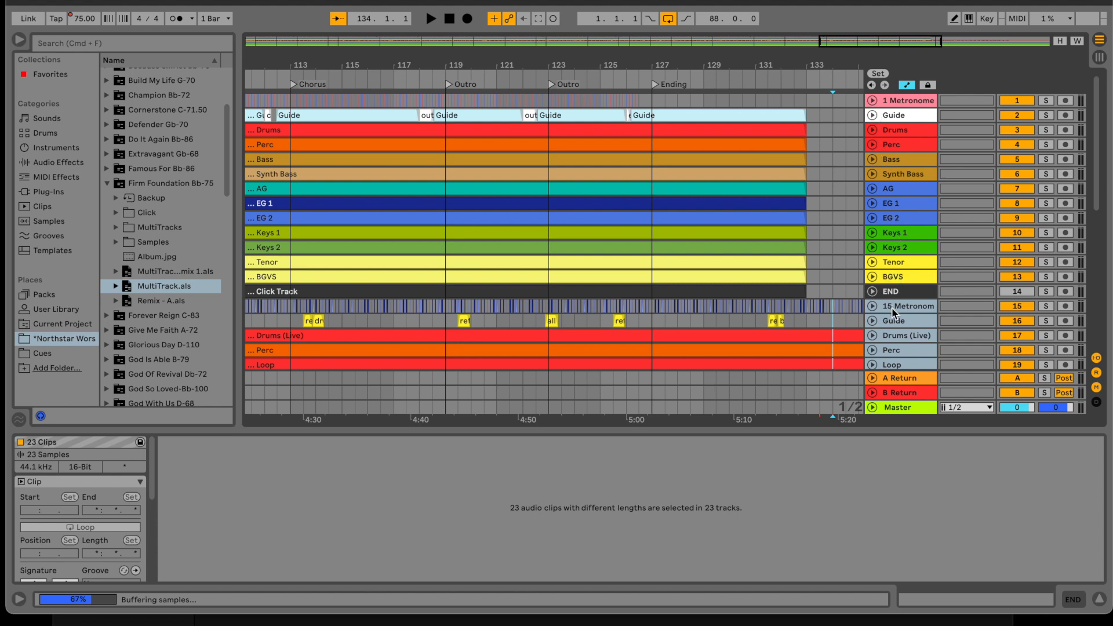
scroll(891, 307, down, 10)
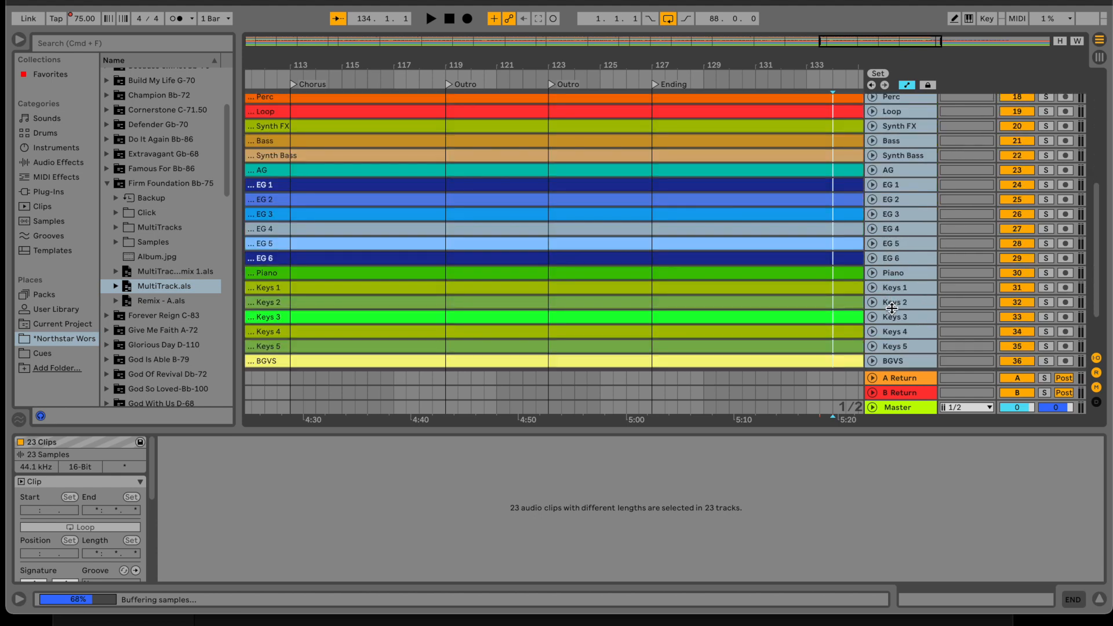
- Try to select the Firm Foundation material from its first metronome clip at bar 1, extending across the following beats and down the lower tracks
scroll(891, 307, up, 10)
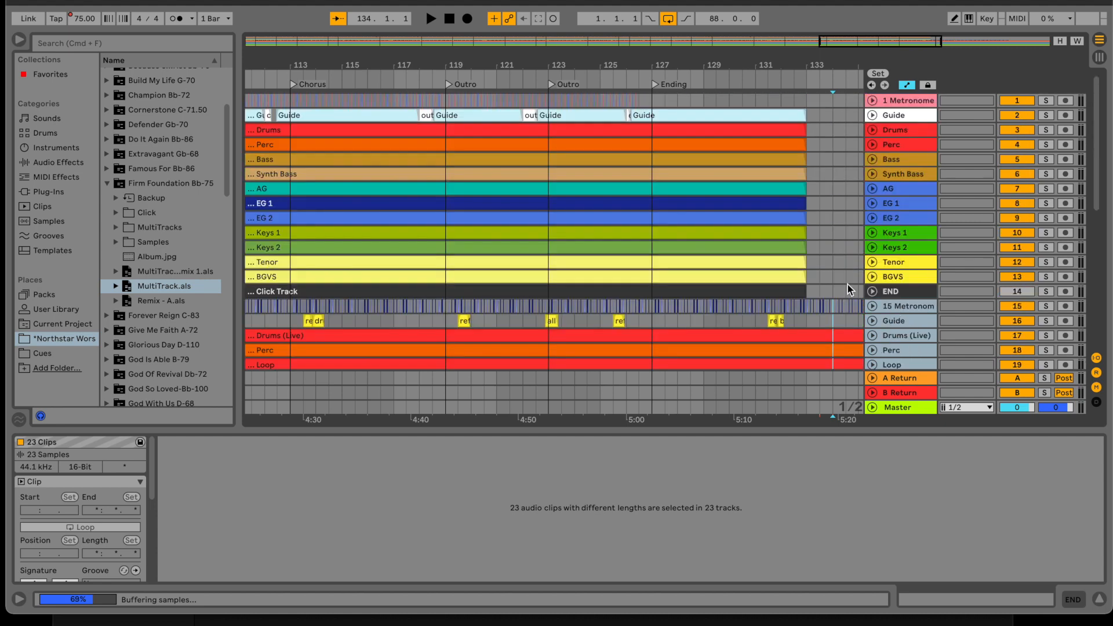
scroll(358, 274, down, 5)
scroll(358, 275, left, 15)
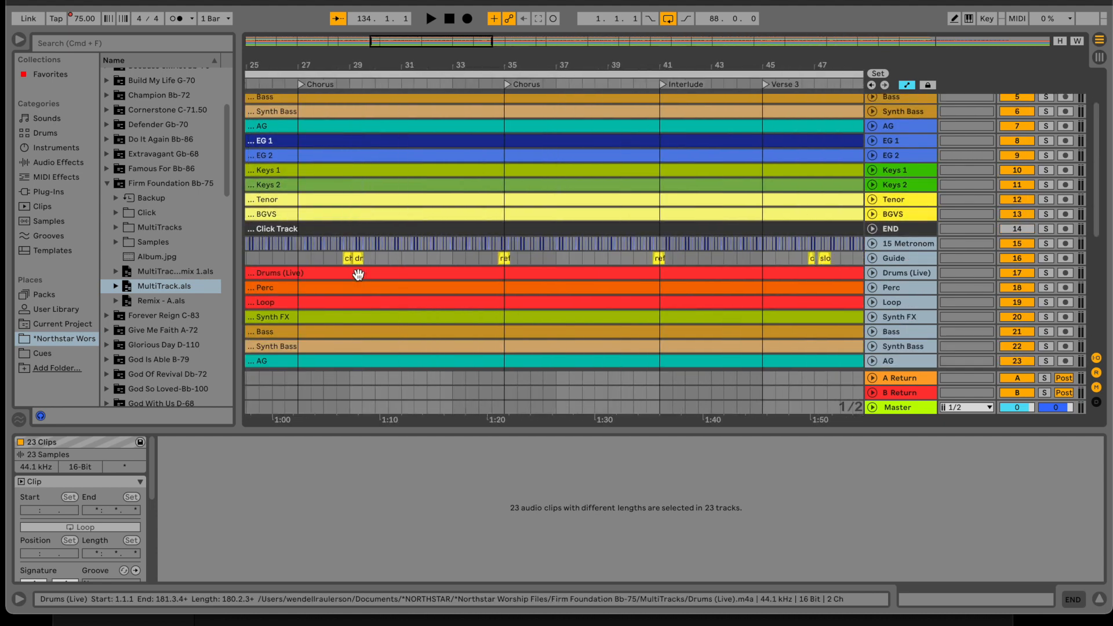
scroll(358, 274, down, 1)
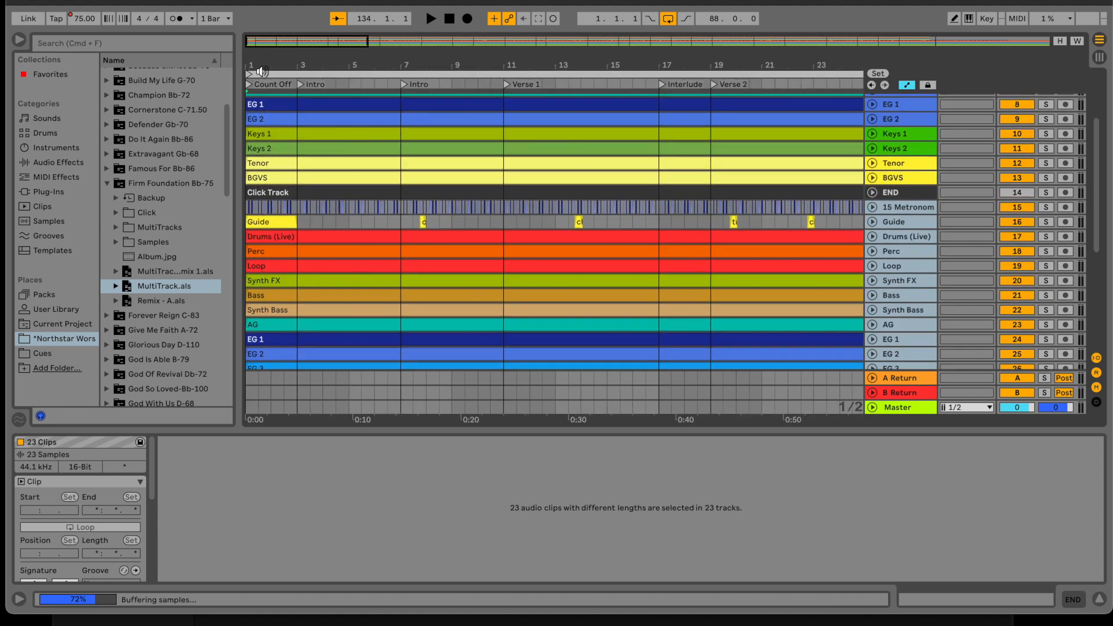
scroll(252, 208, up, 5)
scroll(252, 209, left, 2)
scroll(252, 208, up, 2)
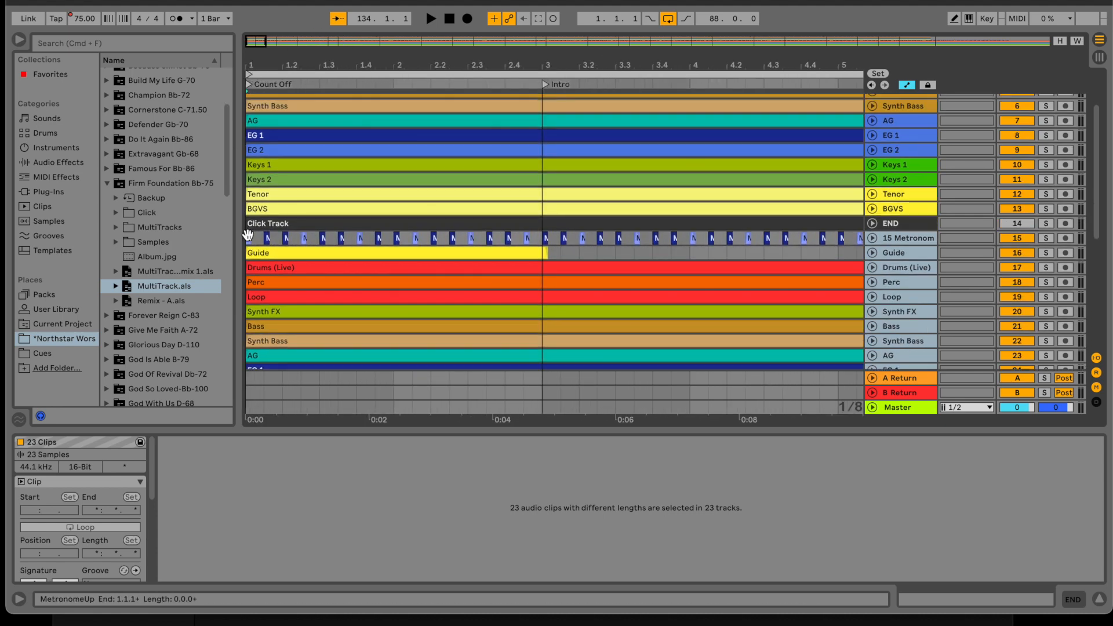
click(250, 238)
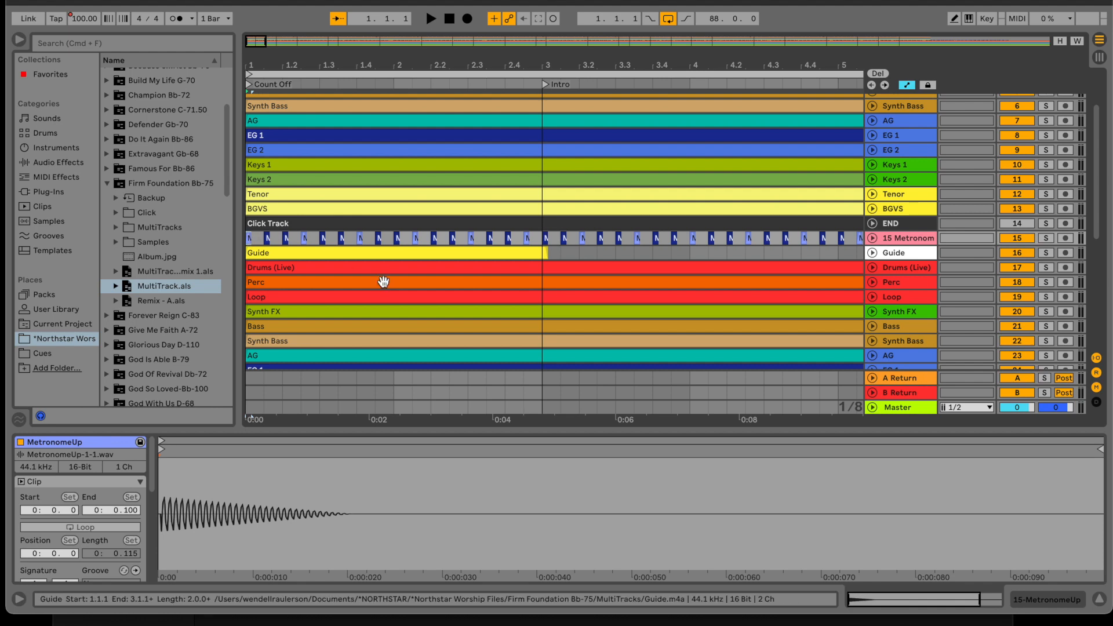
key(shift+Right)
key(shift+Right)
key(shift+Right)
key(shift+Right)
key(shift+Right)
key(shift+Right)
key(shift+Right)
key(shift+Right)
key(shift+Right)
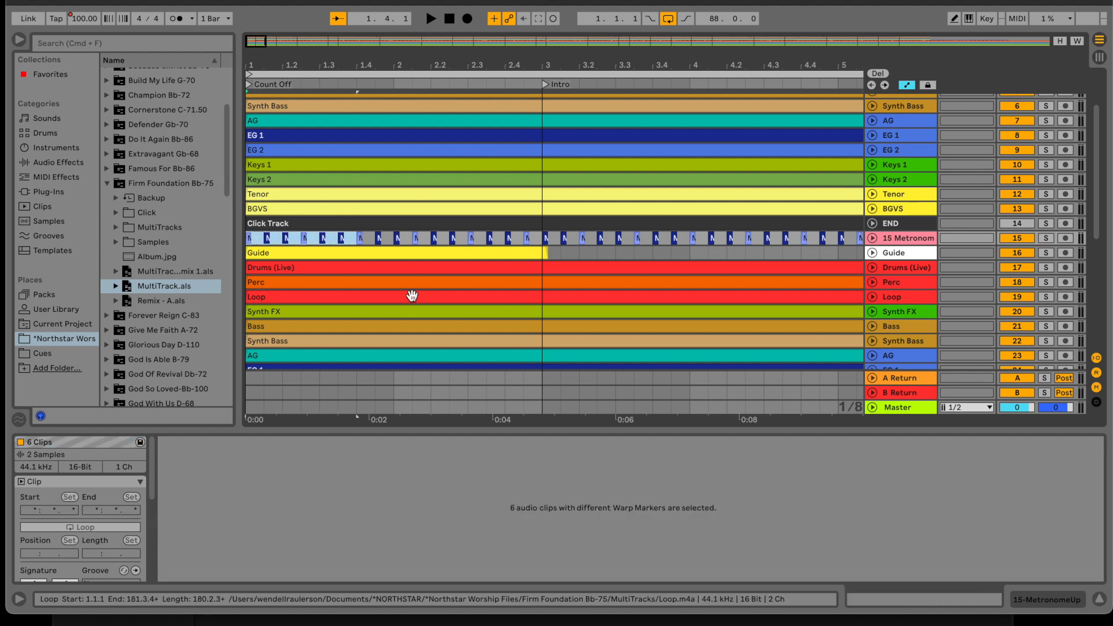
key(shift+Down)
key(shift+Down)
key(shift+Down)
key(shift+Down)
key(shift+Down)
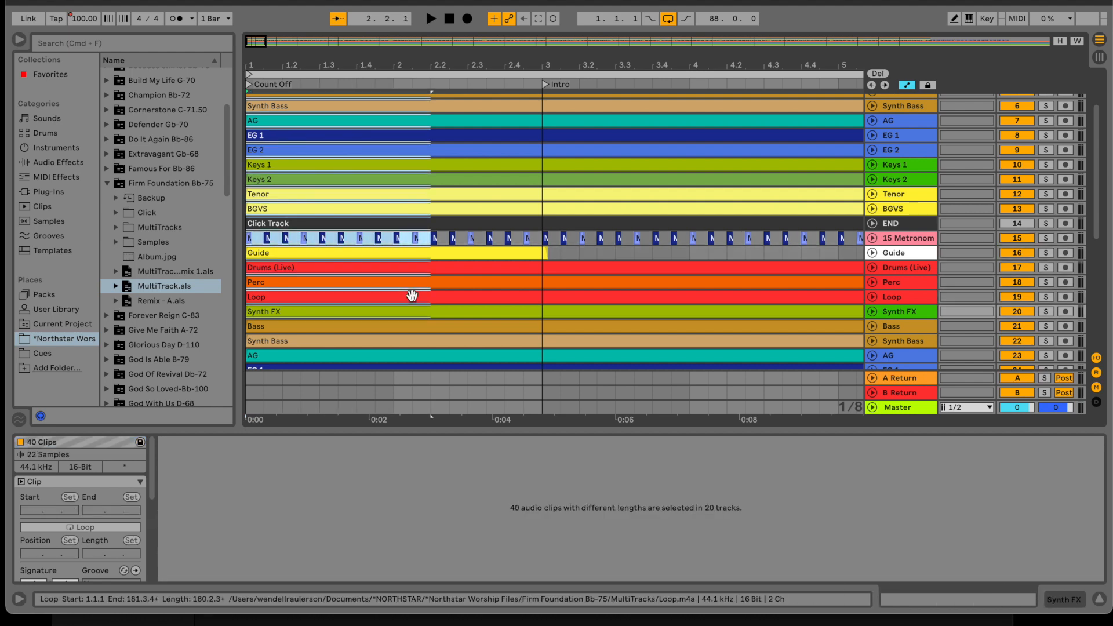
click(539, 282)
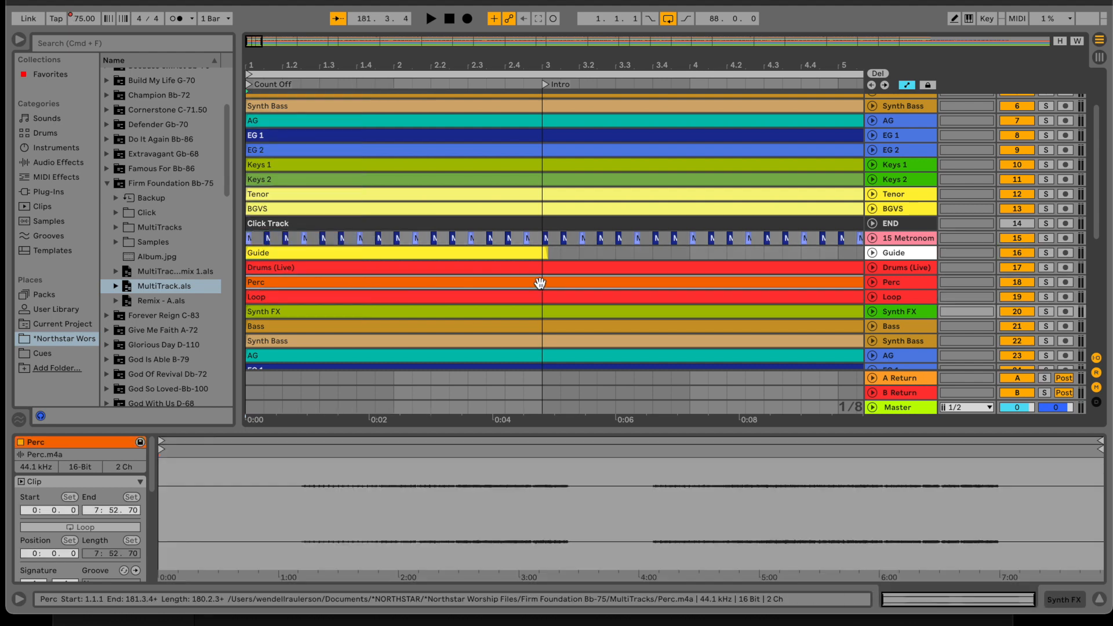
- Select the first seven metronome clips of the Firm Foundation click track, starting at bar 1
click(248, 238)
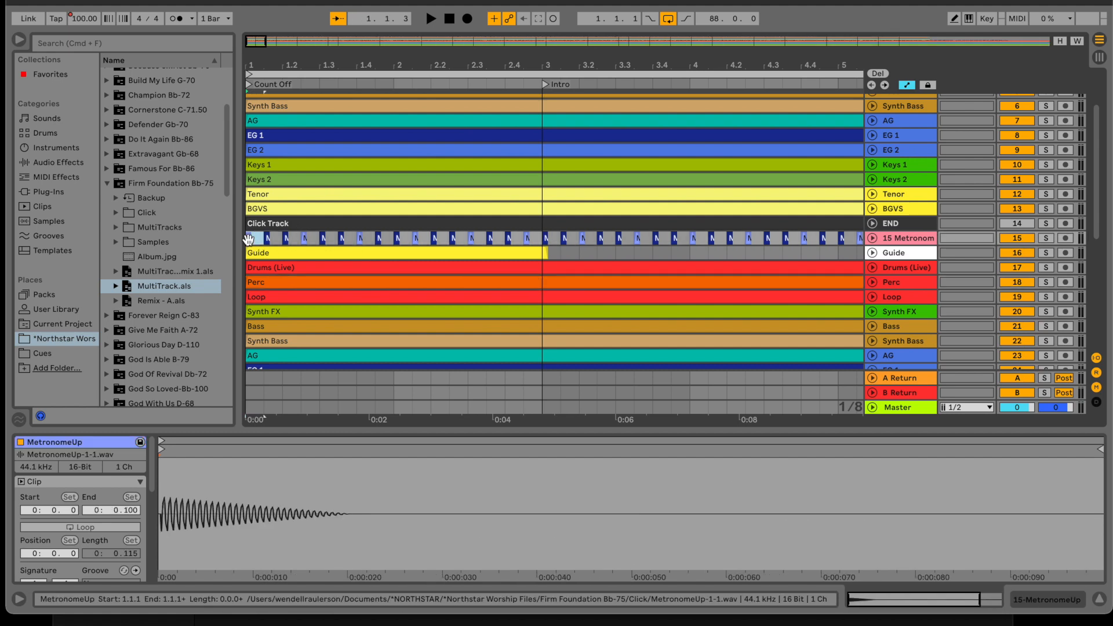
key(shift+Right)
key(shift+Right)
key(shift+Right)
key(shift+Right)
key(shift+Right)
key(shift+Right)
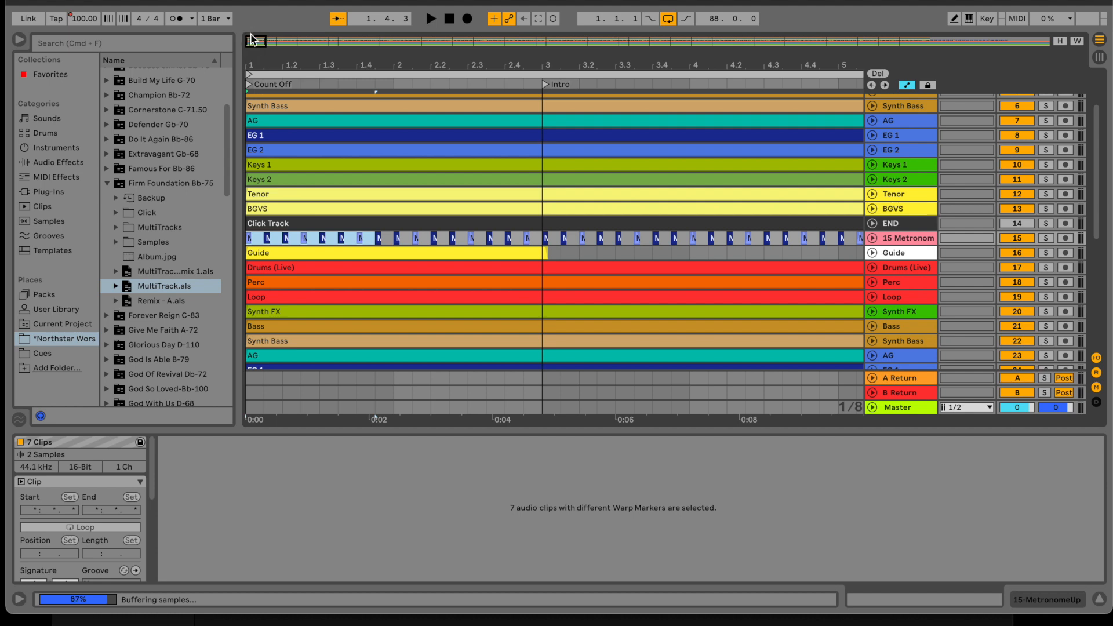
- Play the arrangement onward from around bar 156 to look for the end of the Firm Foundation clips
click(1040, 41)
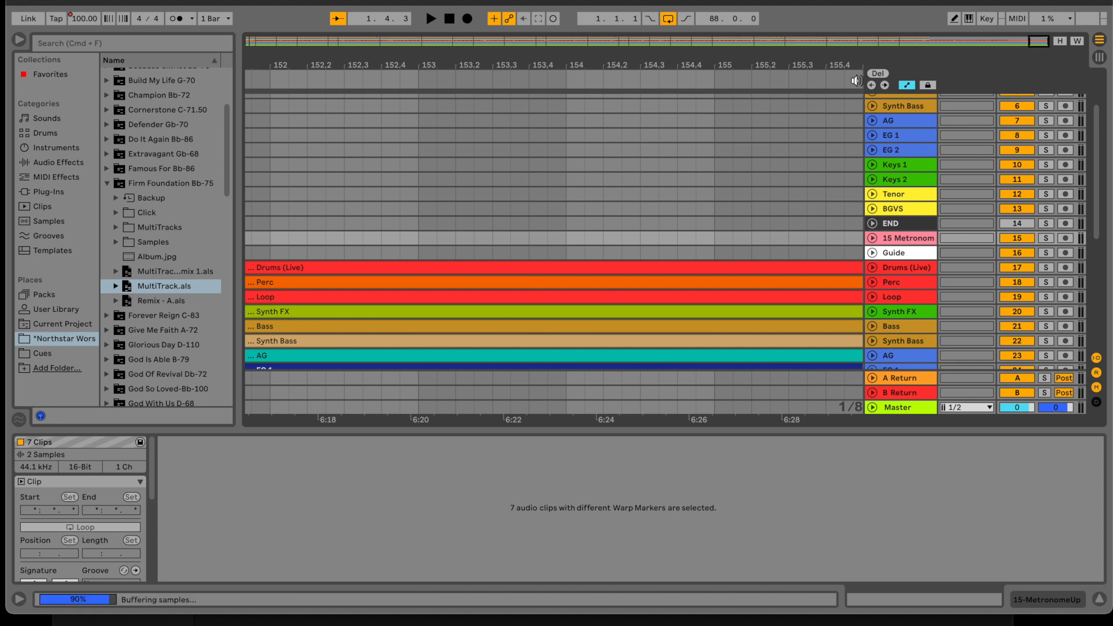
click(856, 80)
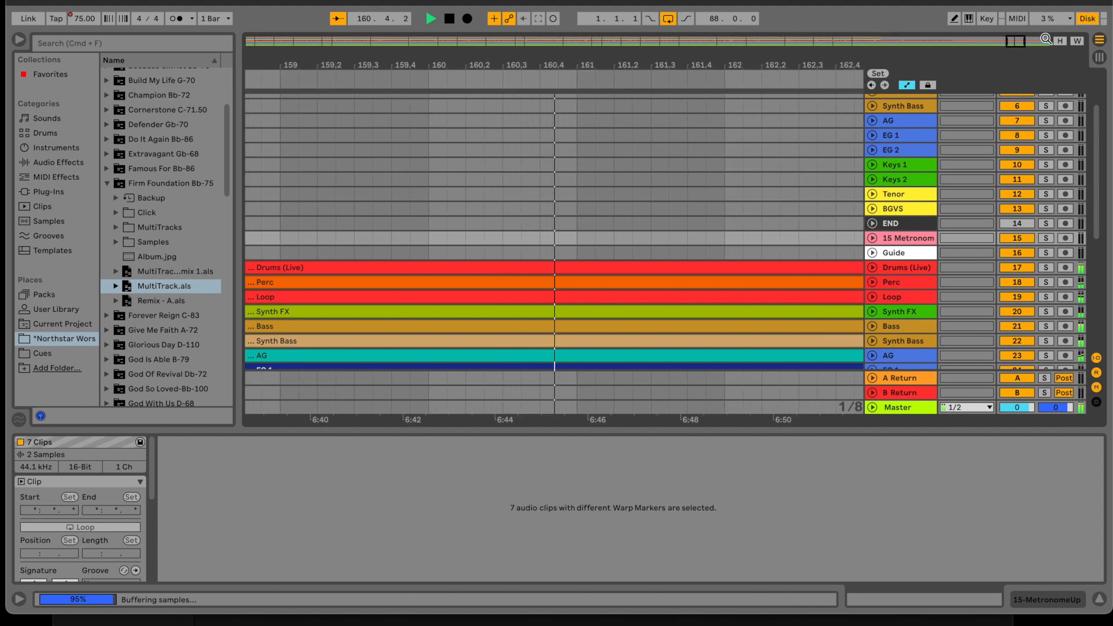
key(XF86AudioMute)
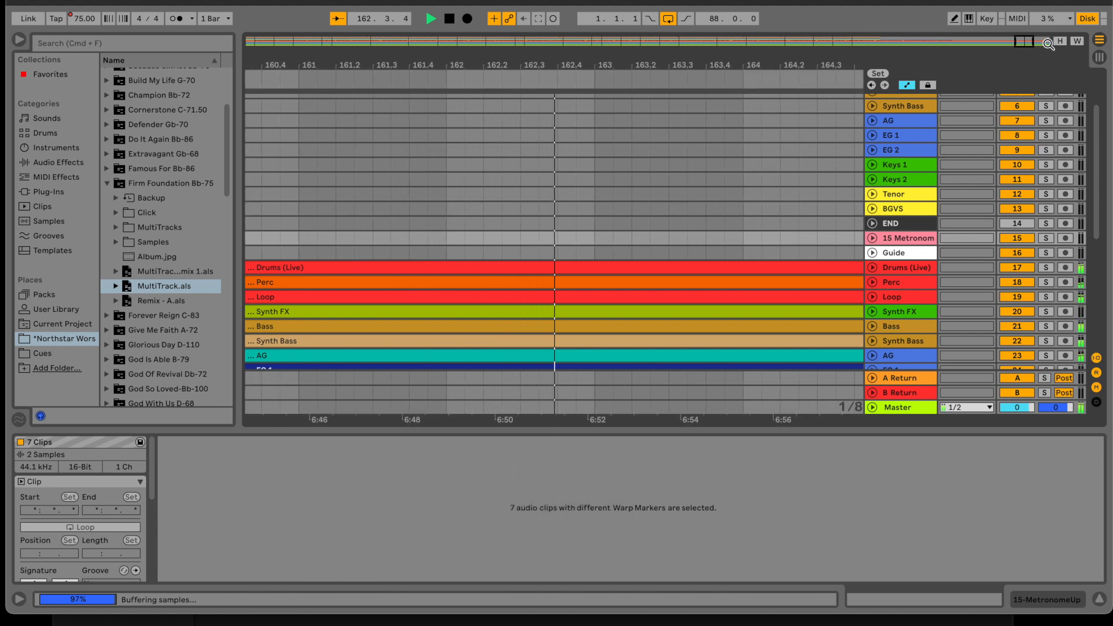
key(space)
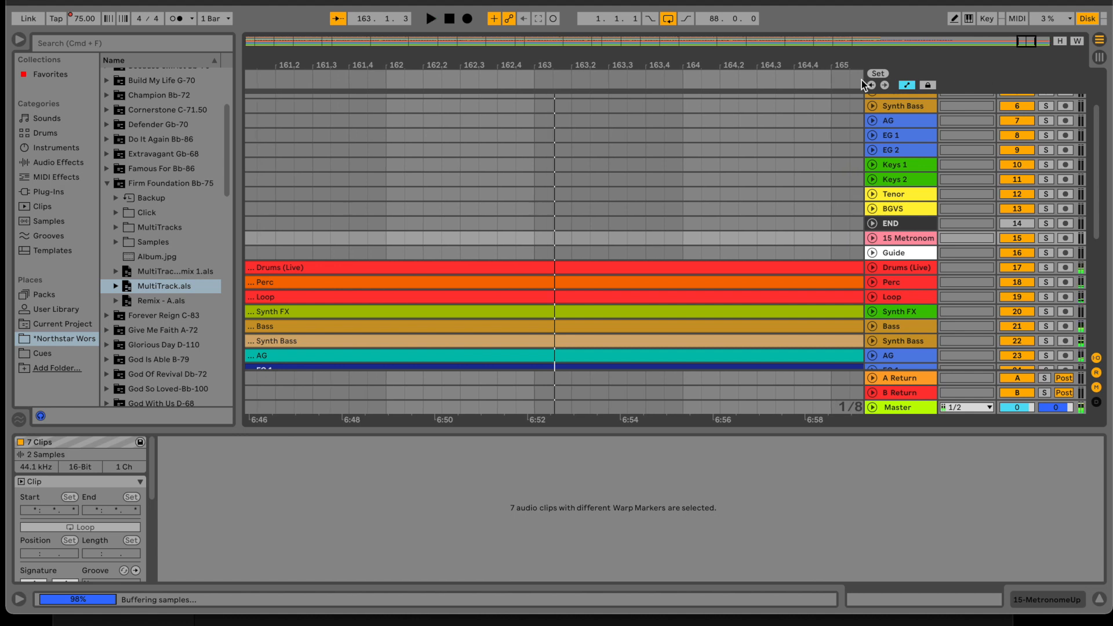
key(space)
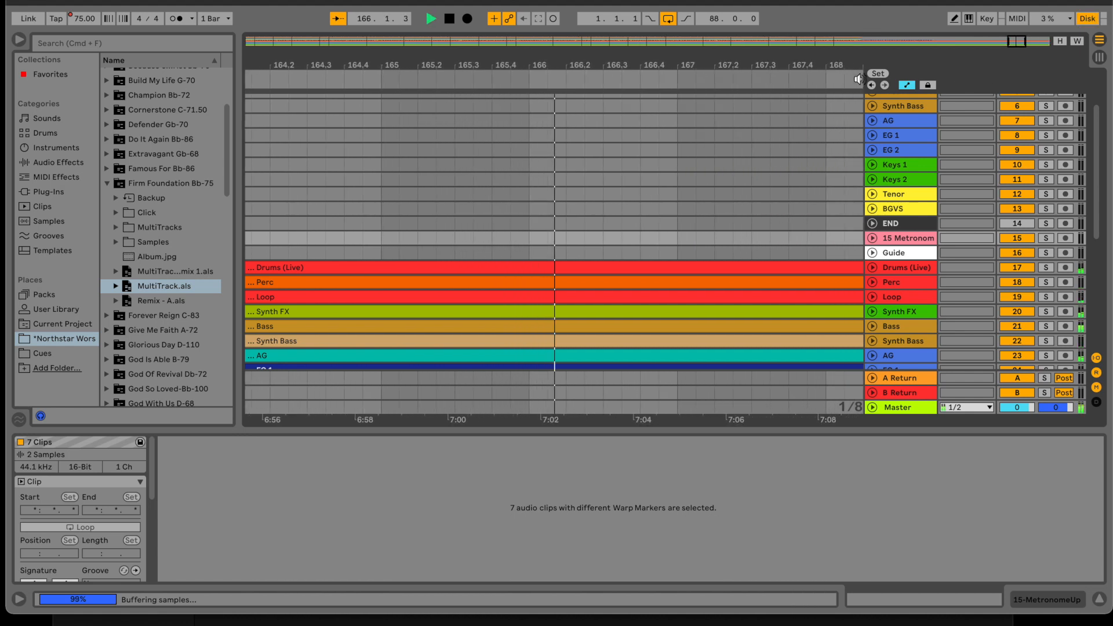
key(space)
click(862, 106)
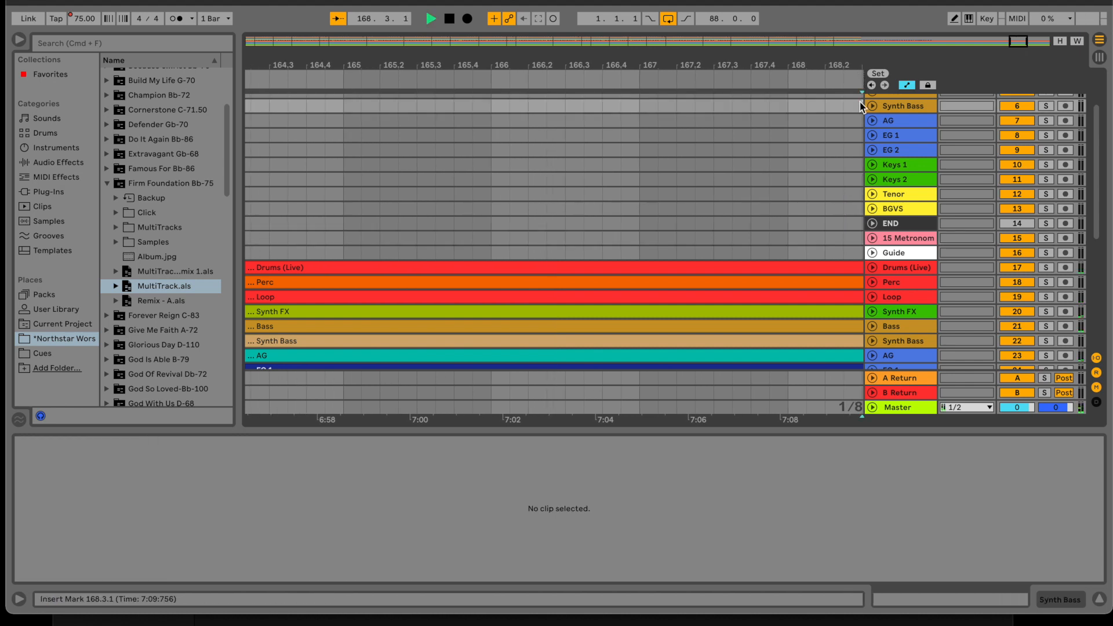
- Compare the start of the arrangement with its far end and locate where the Firm Foundation clips stop
key(Home)
key(space)
key(space)
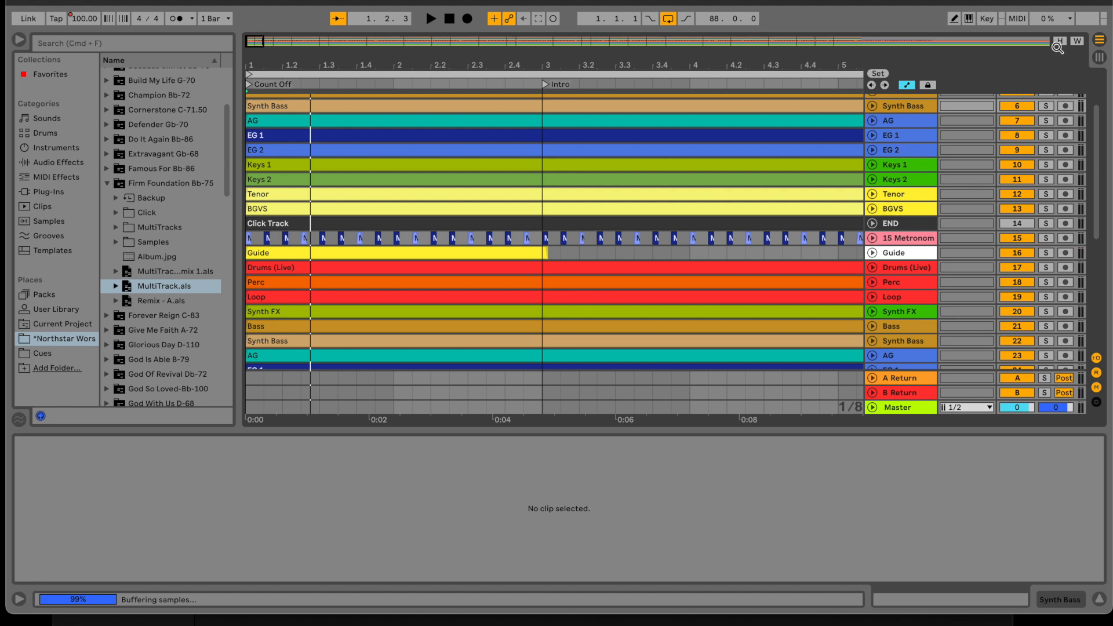
click(1049, 43)
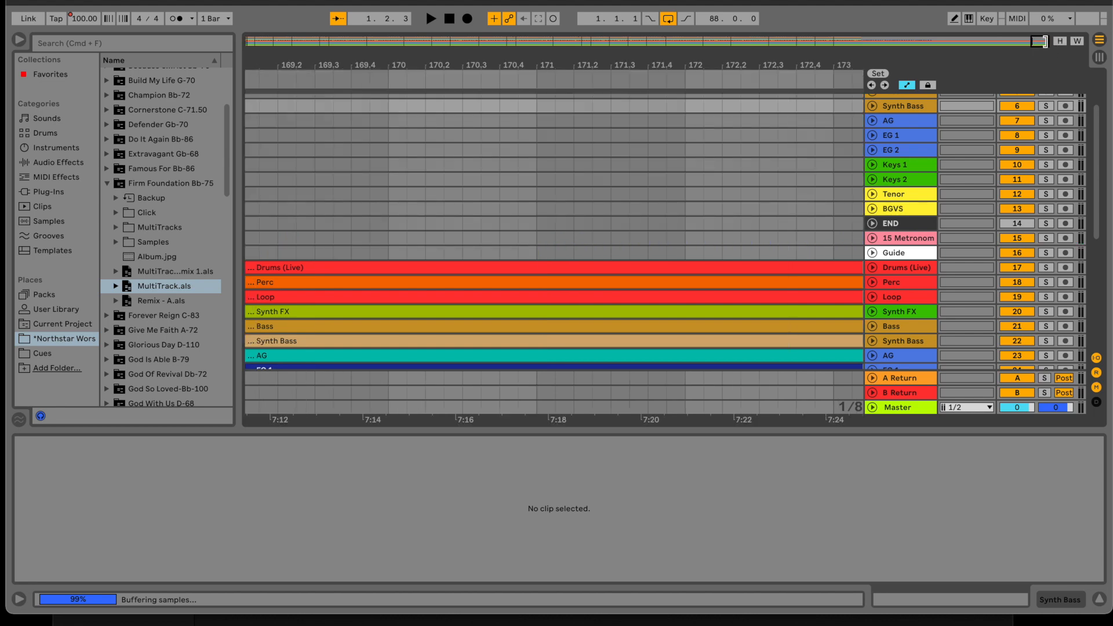
click(860, 108)
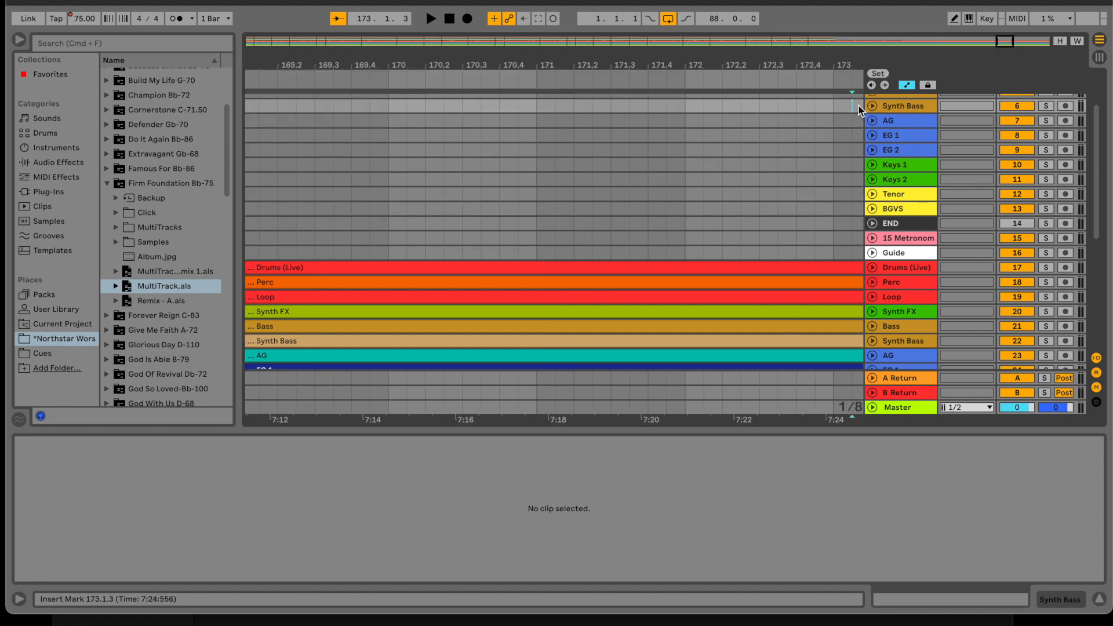
key(Home)
key(space)
key(space)
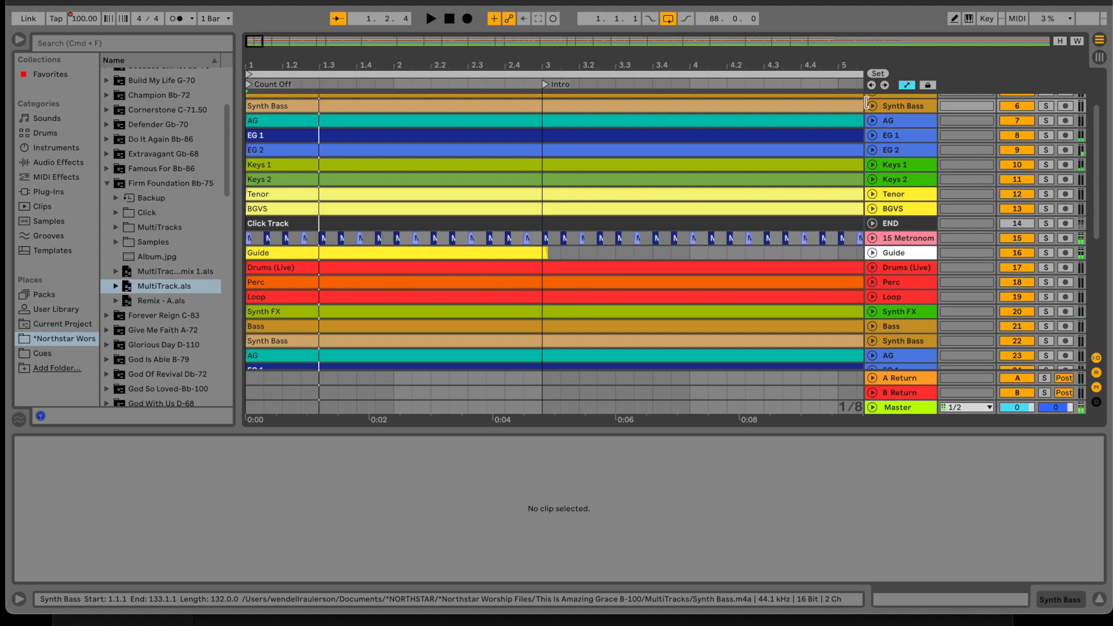
click(1051, 42)
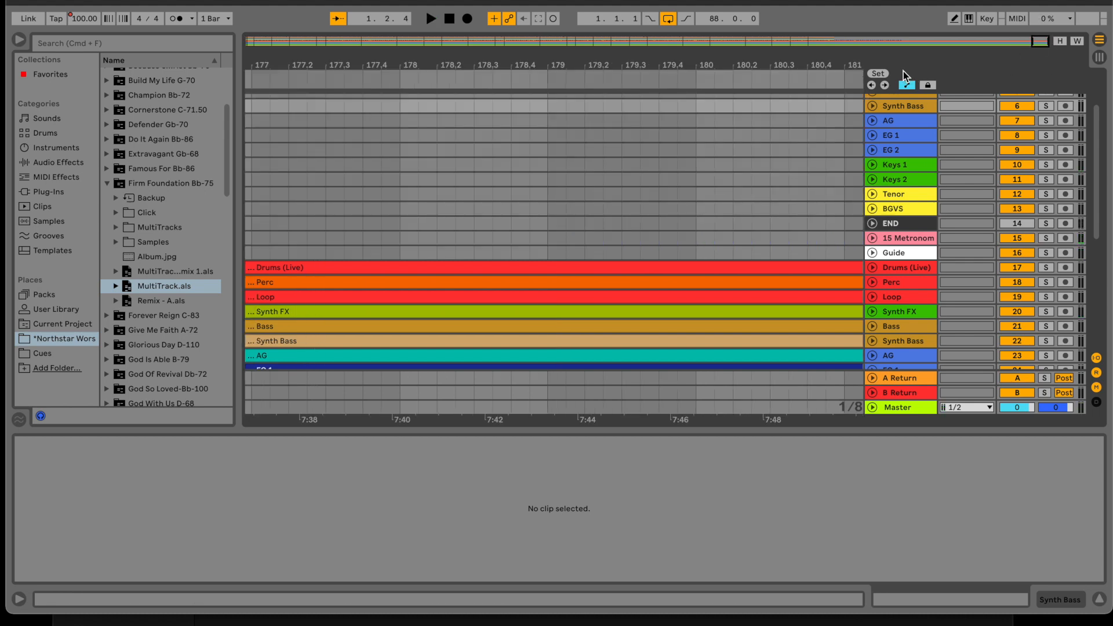
click(859, 79)
key(space)
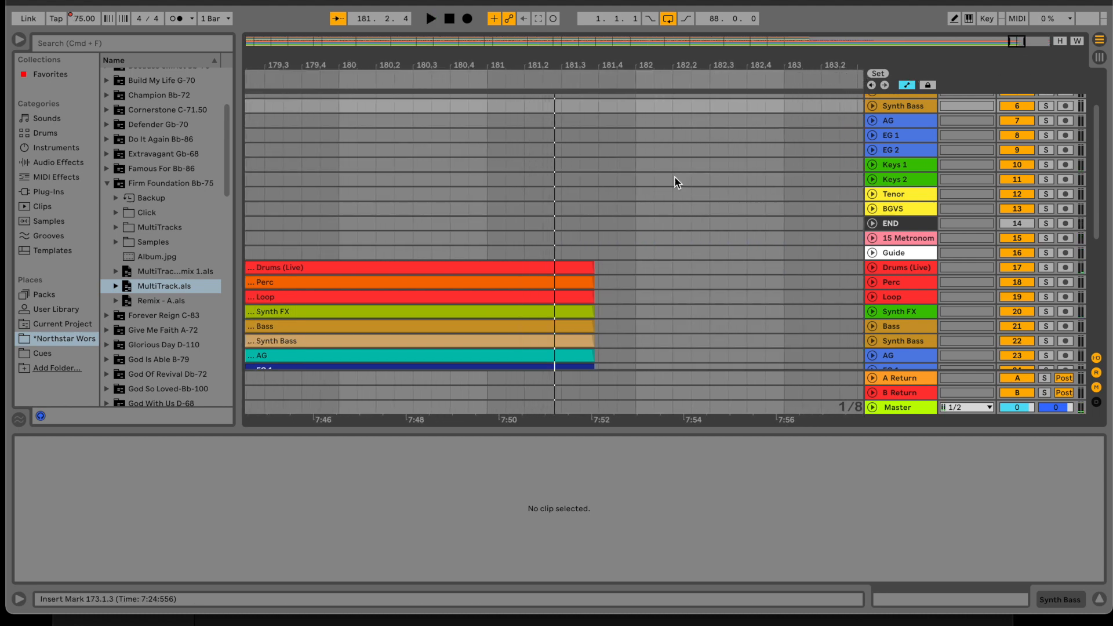
scroll(604, 286, down, 5)
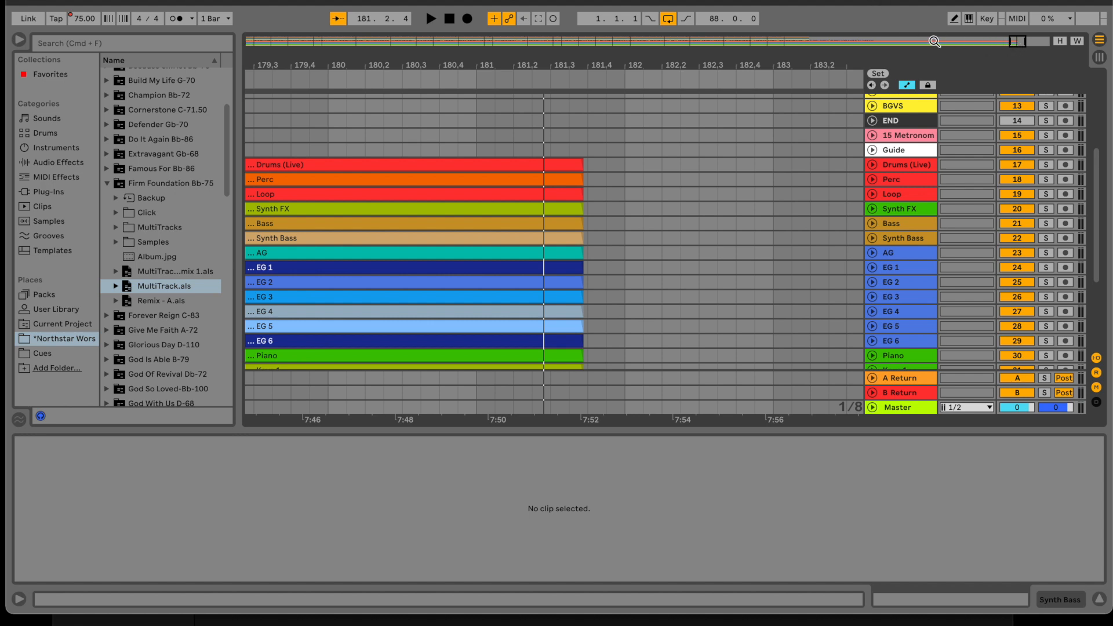
- Reselect the Firm Foundation metronome clips from bar 1, extending the selection to the first eleven clips
click(249, 44)
click(474, 134)
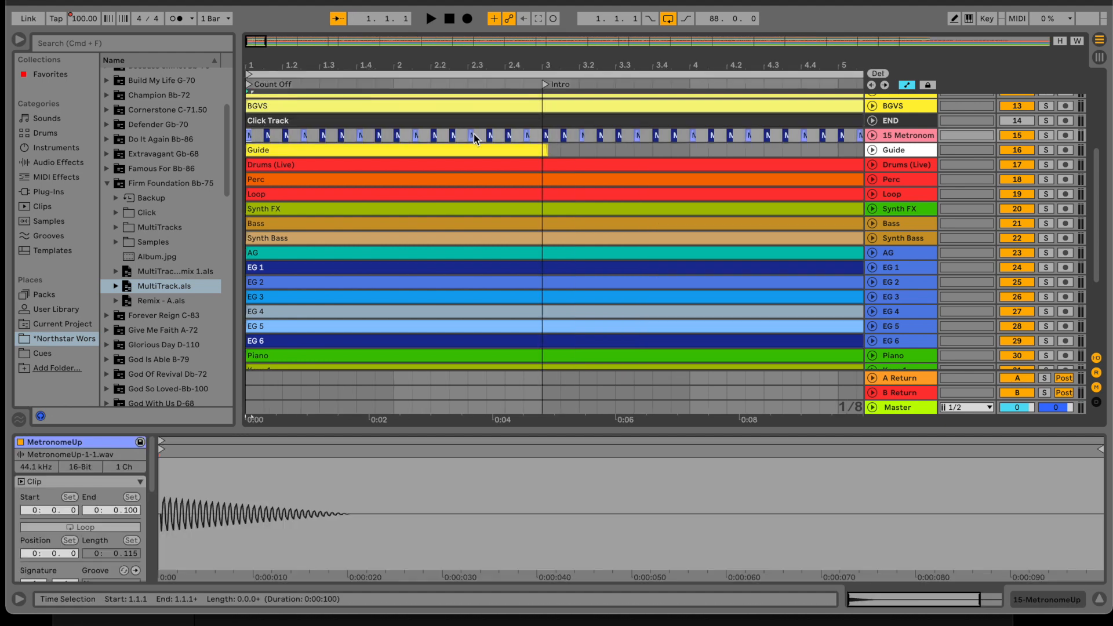
key(shift+Right)
key(shift+Right)
key(shift+Right)
key(shift+Right)
key(shift+Right)
key(shift+Right)
key(shift+Right)
key(shift+Right)
key(shift+Right)
key(shift+Right)
key(shift+Right)
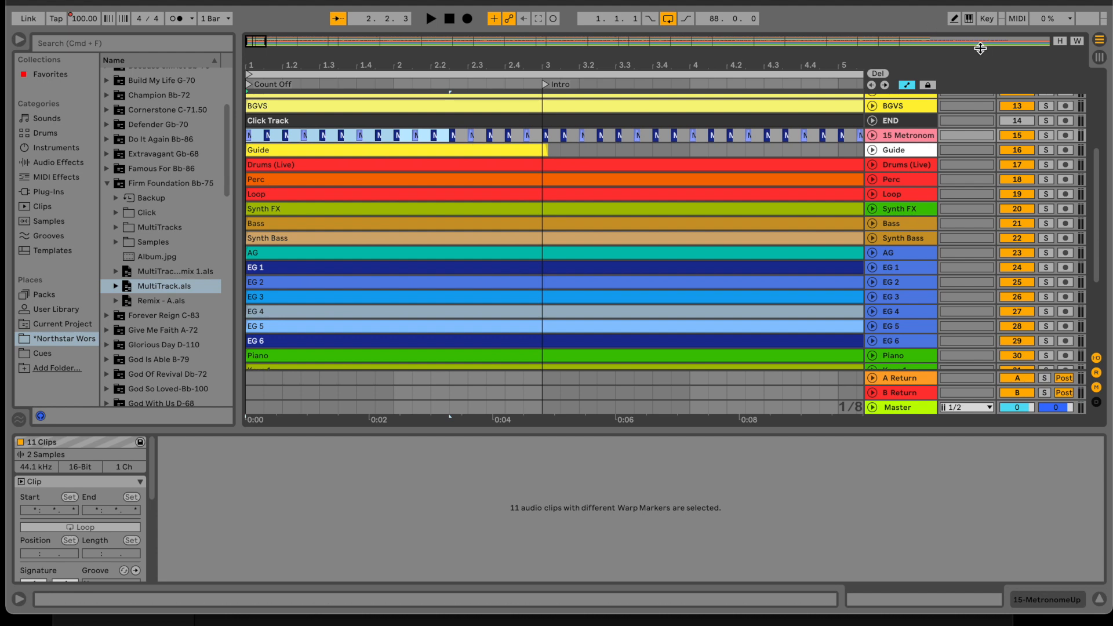
- Play on toward the end of the Firm Foundation clips and place the insert marker at 180.1.3 on the first END track
click(1039, 41)
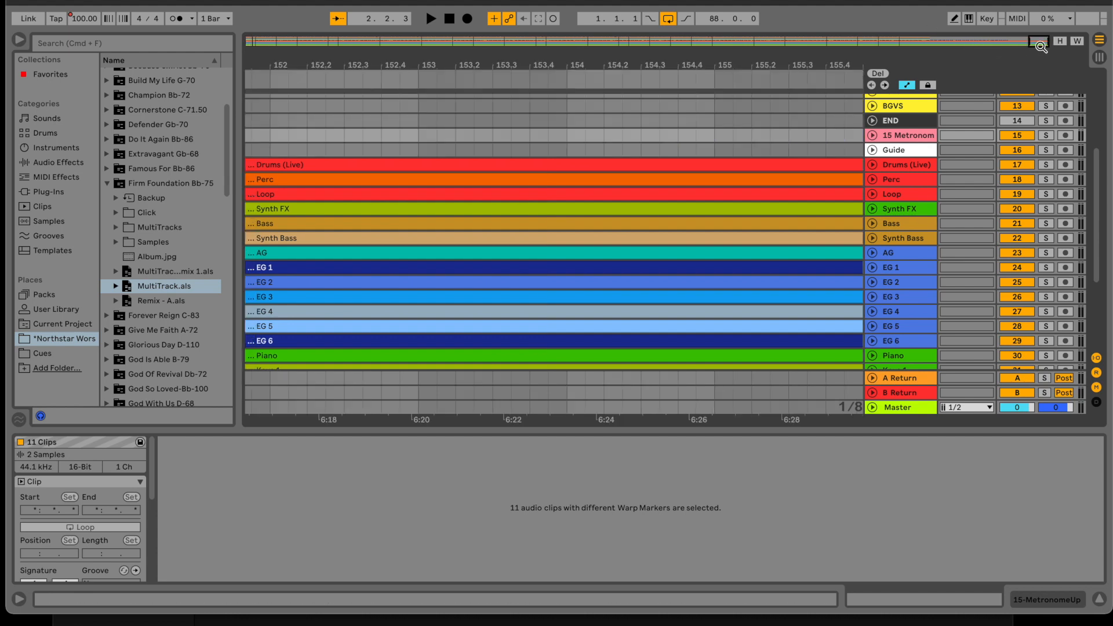
scroll(837, 131, down, 1)
click(856, 82)
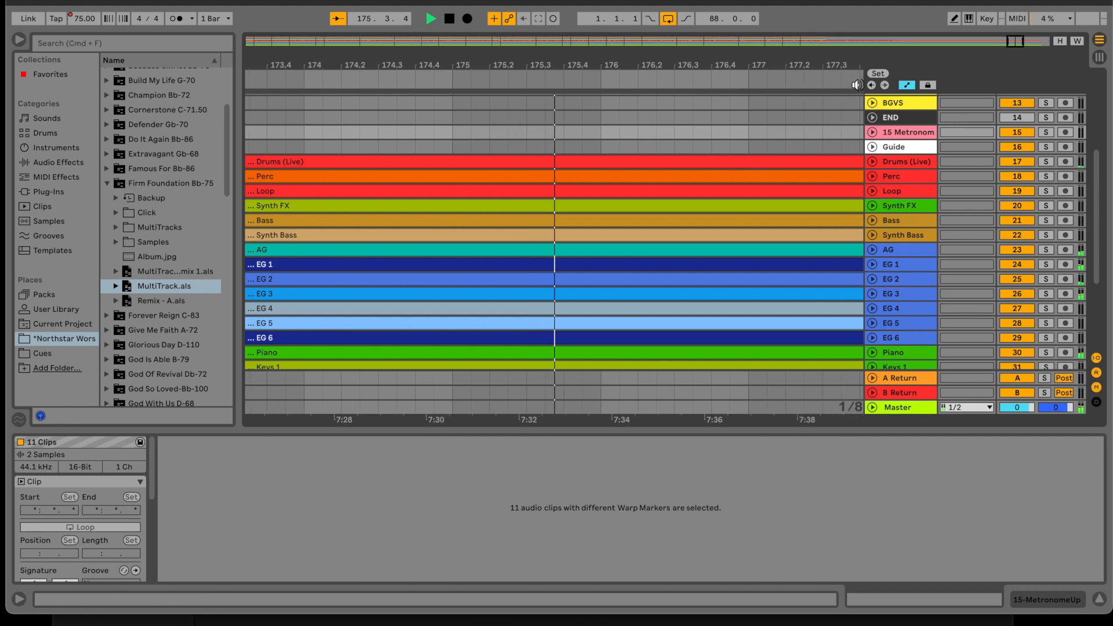
key(space)
click(859, 116)
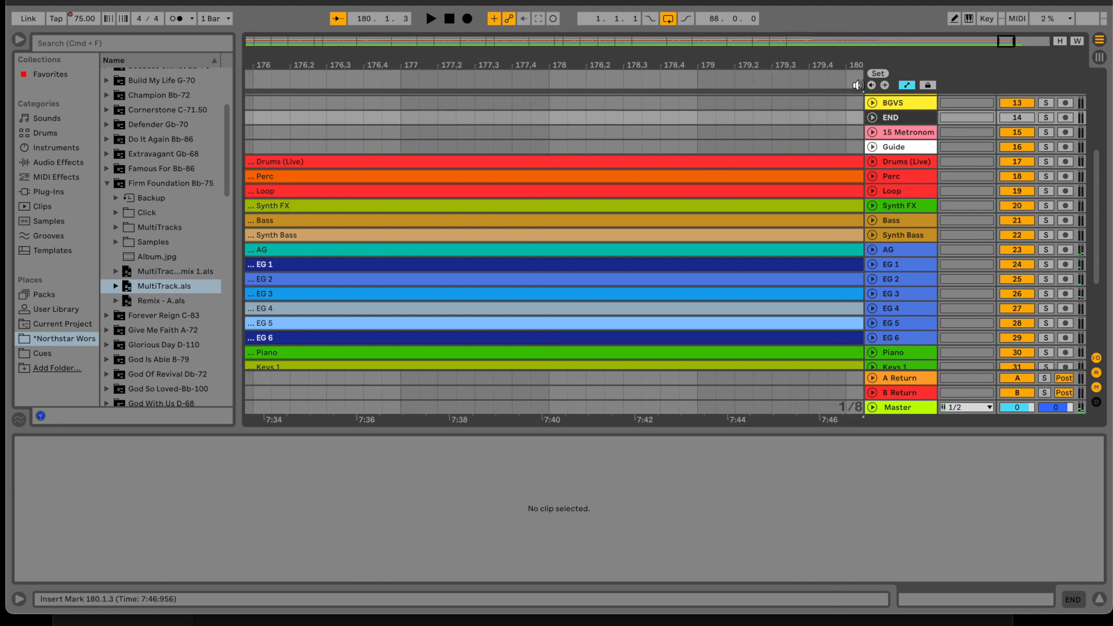
- Extend the time selection to 181.4.3 and down to the last END track, check its upper tracks, and clear it
key(space)
scroll(822, 248, down, 5)
scroll(821, 248, right, 3)
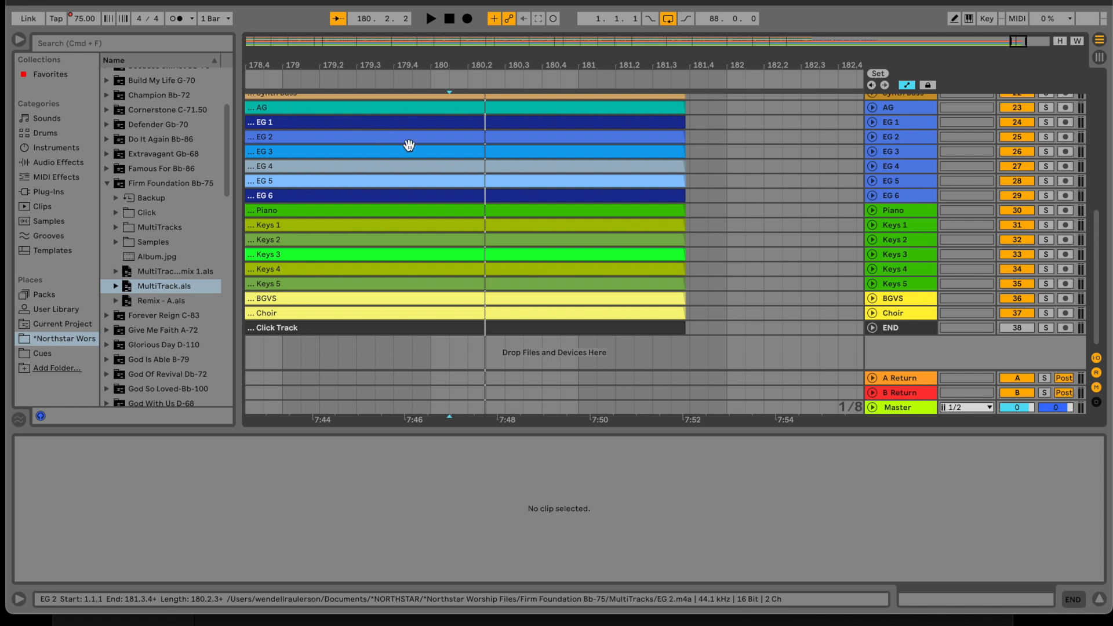
shift+click(704, 329)
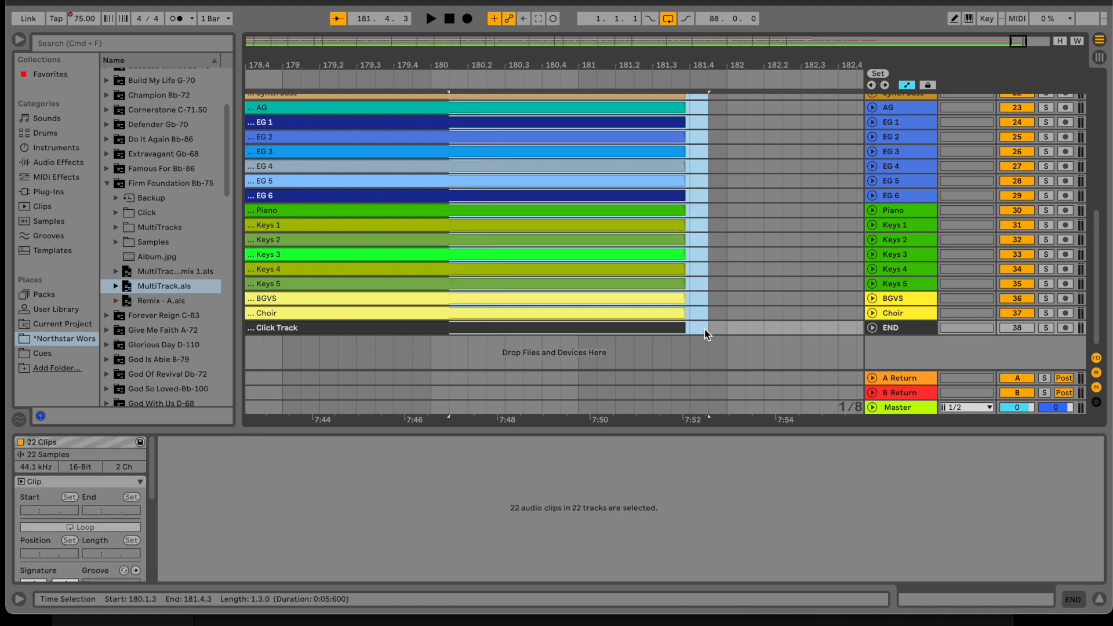
scroll(618, 203, up, 10)
scroll(617, 204, left, 2)
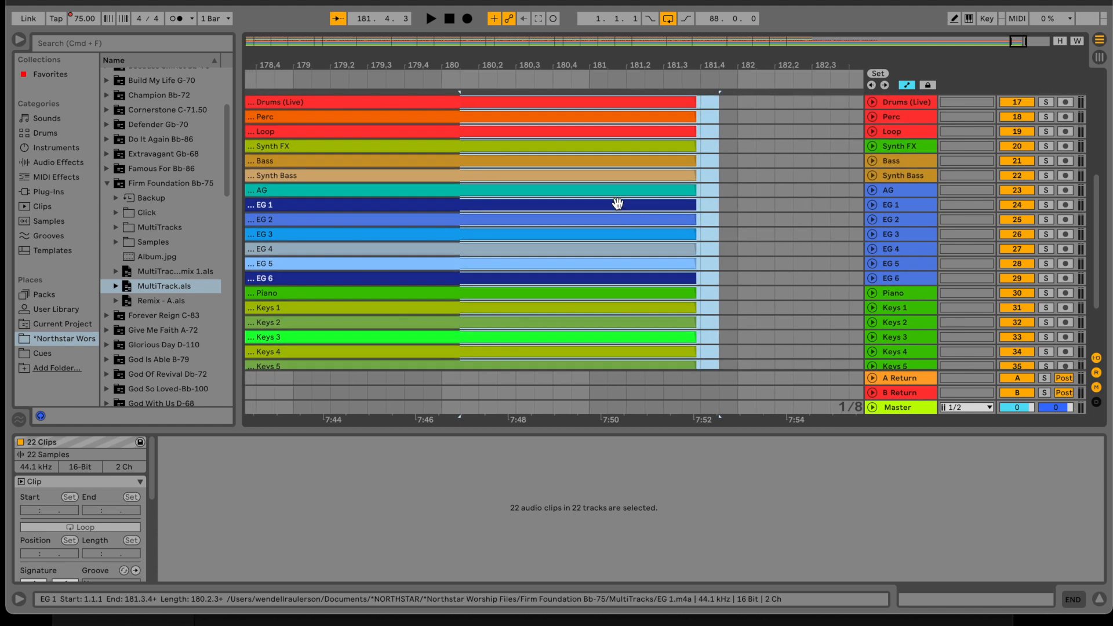
scroll(617, 203, up, 1)
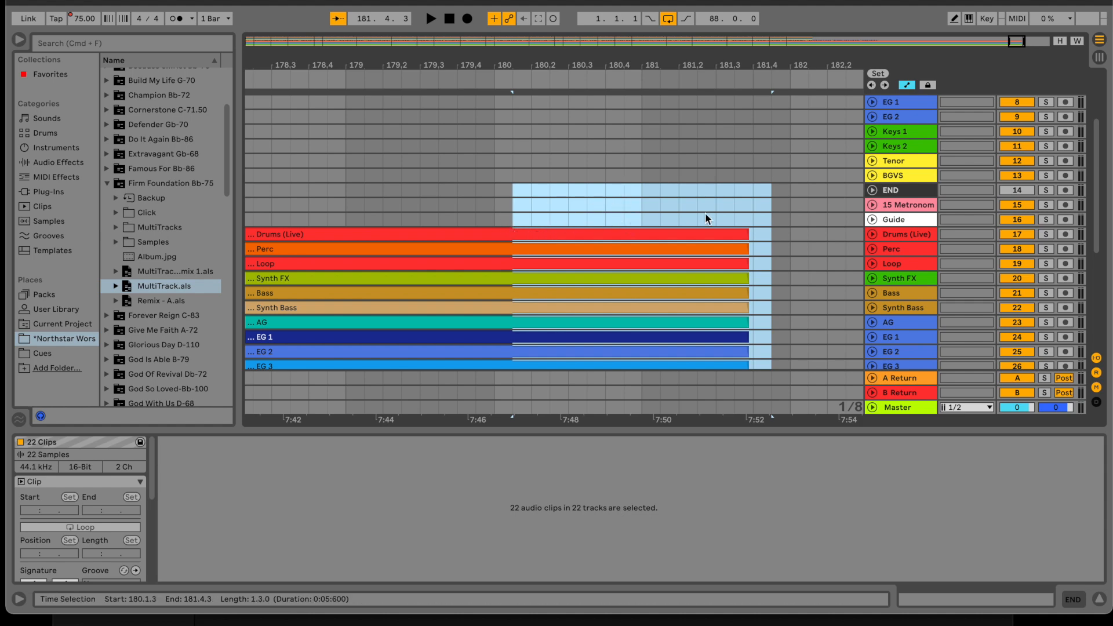
click(782, 223)
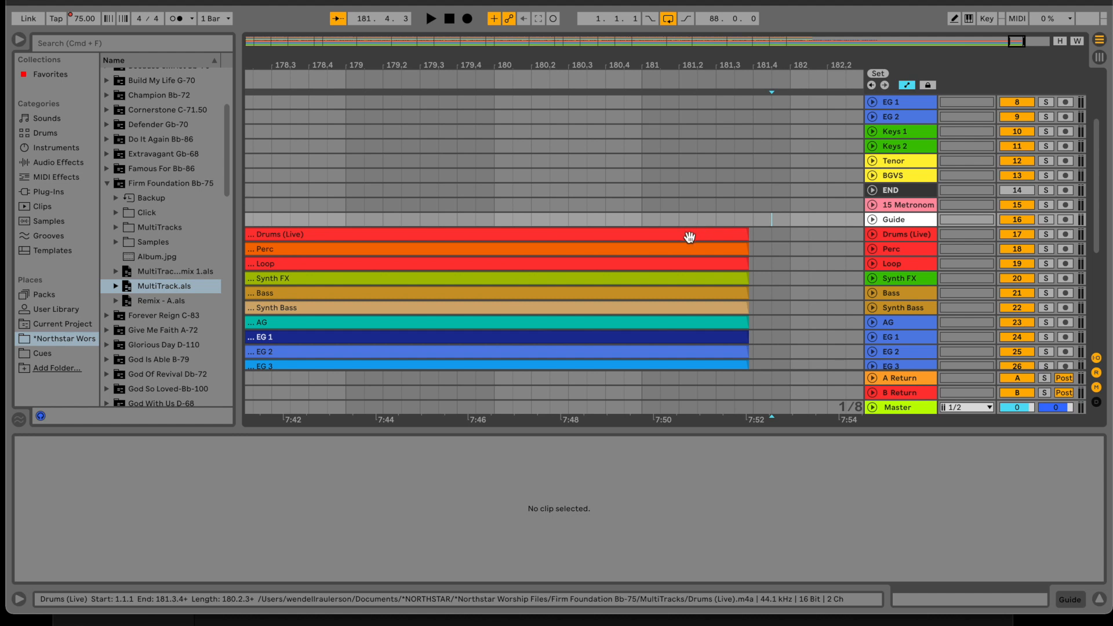
scroll(688, 233, down, 1)
scroll(688, 233, left, 10)
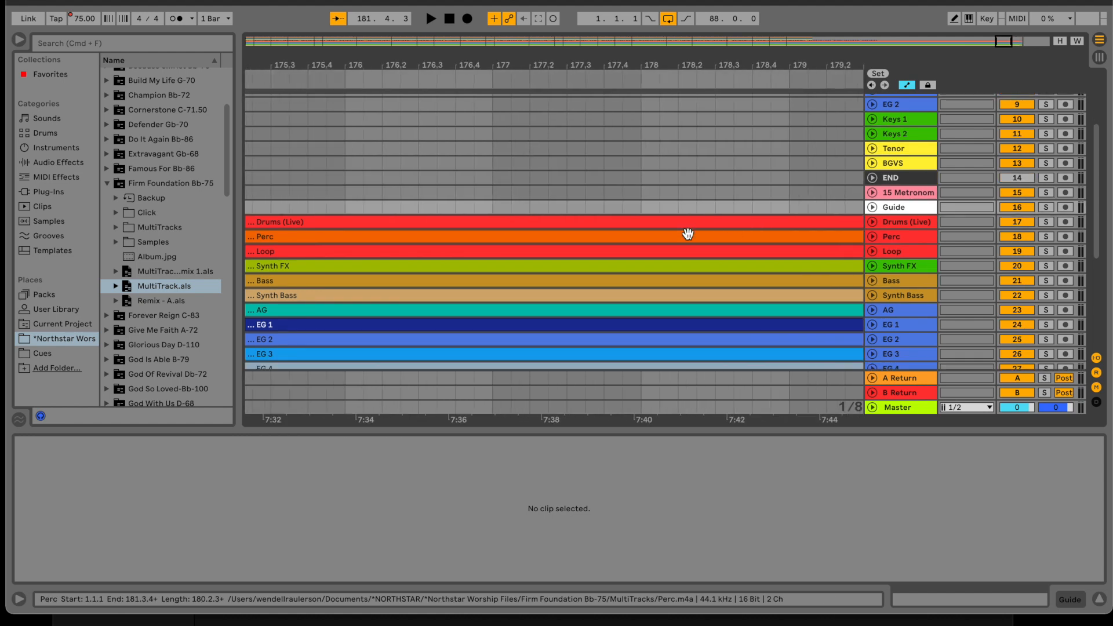
scroll(688, 234, right, 13)
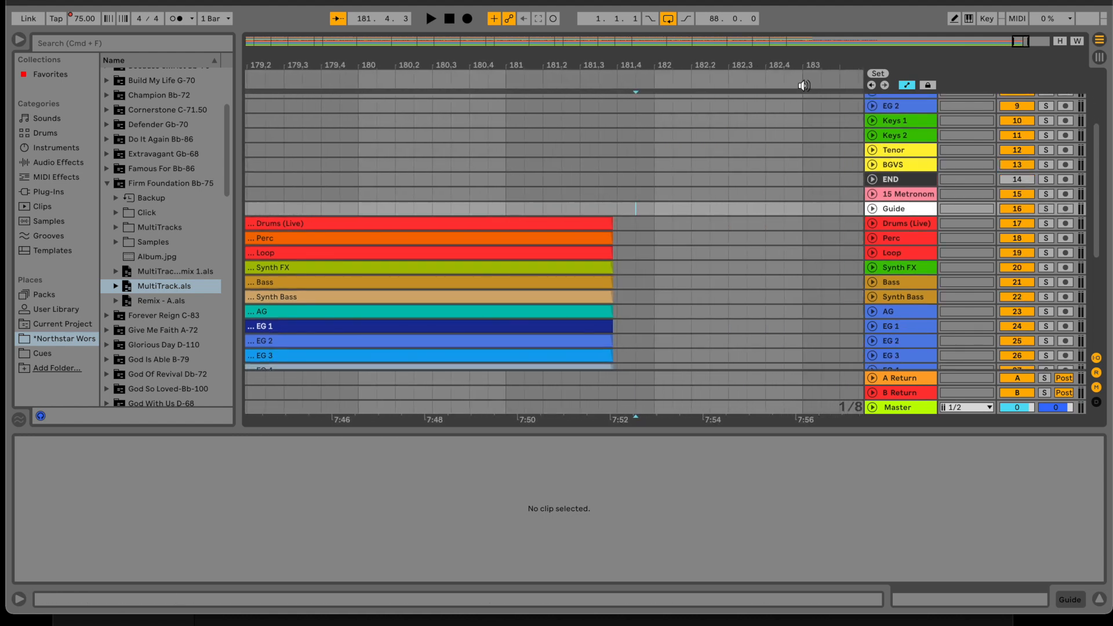
- Add a locator named HERE at bar 183, just past the end of the Firm Foundation clips
right_click(802, 81)
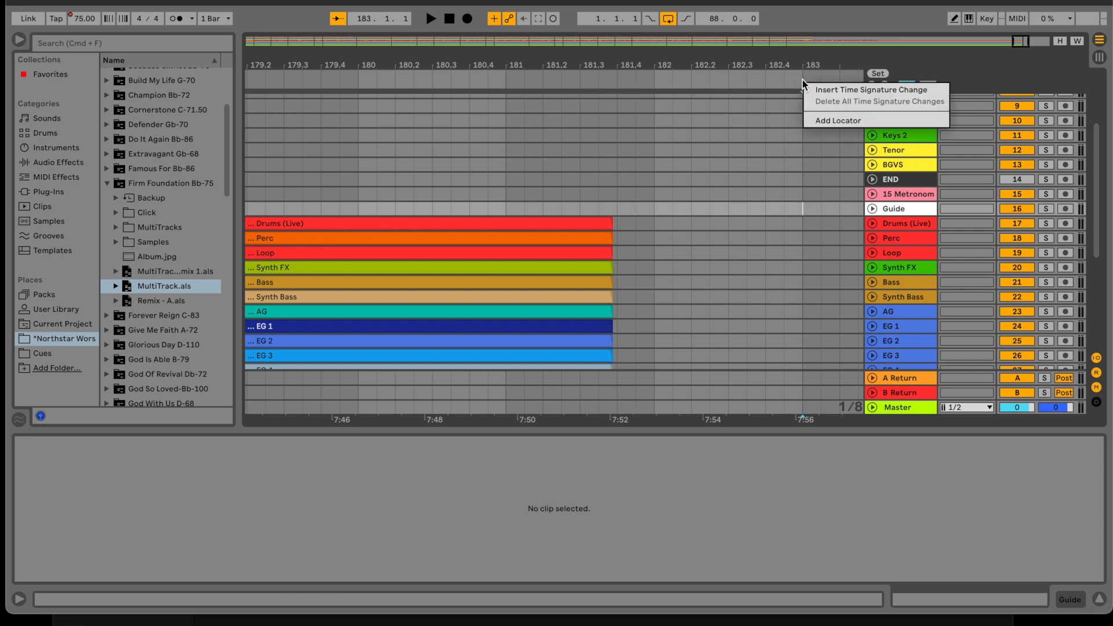
click(827, 119)
text(H)
text(EERE)
key(Return)
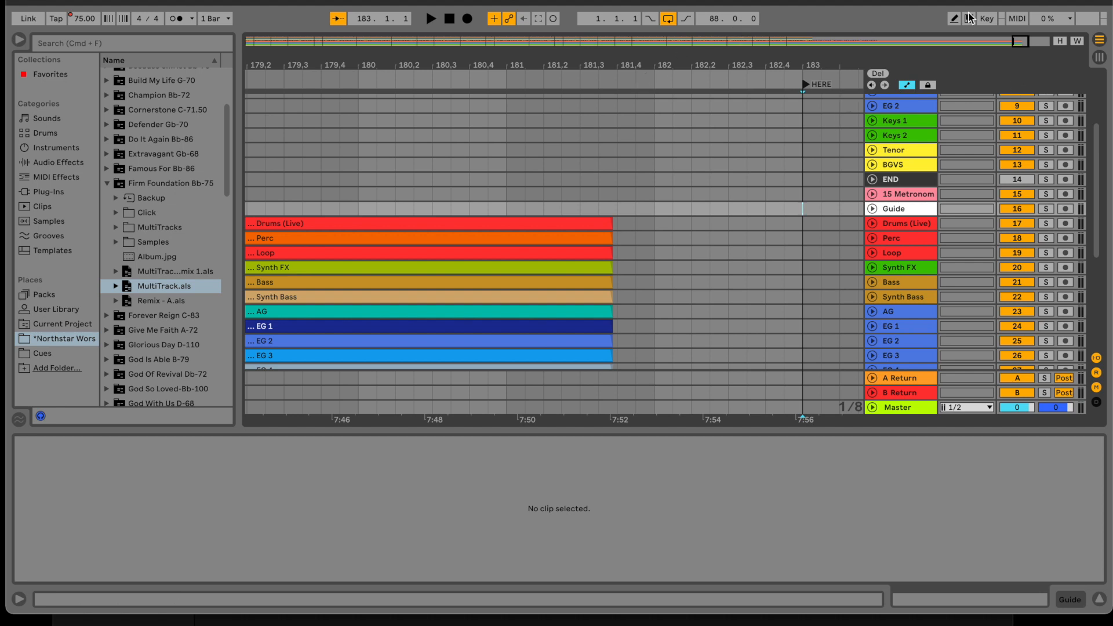
- Select the first seven Firm Foundation metronome clips, starting from bar 1
click(249, 46)
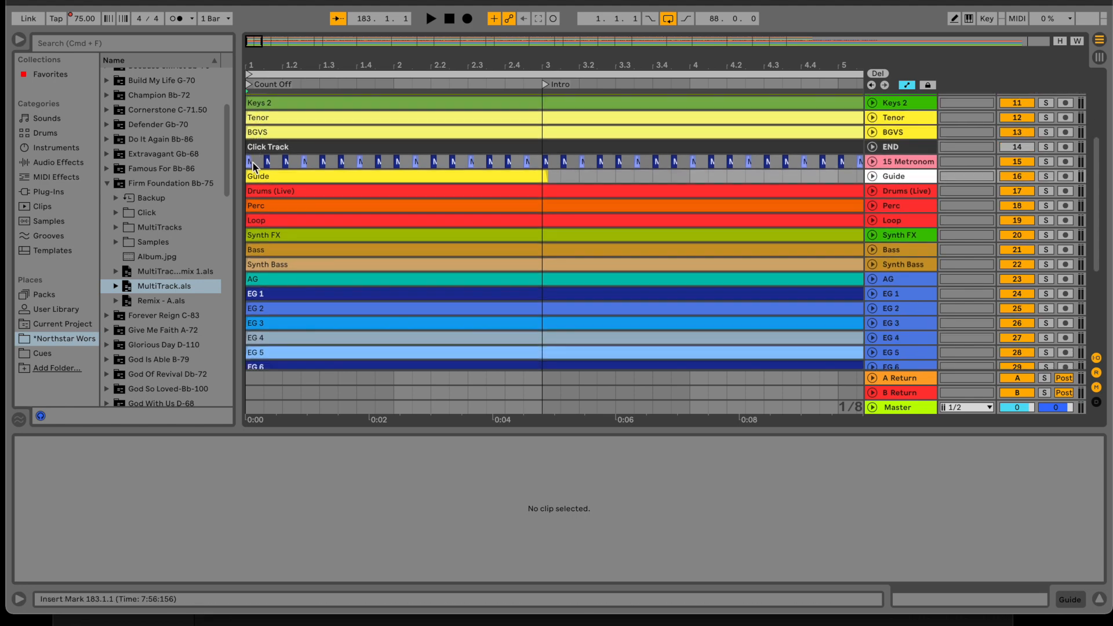
click(251, 162)
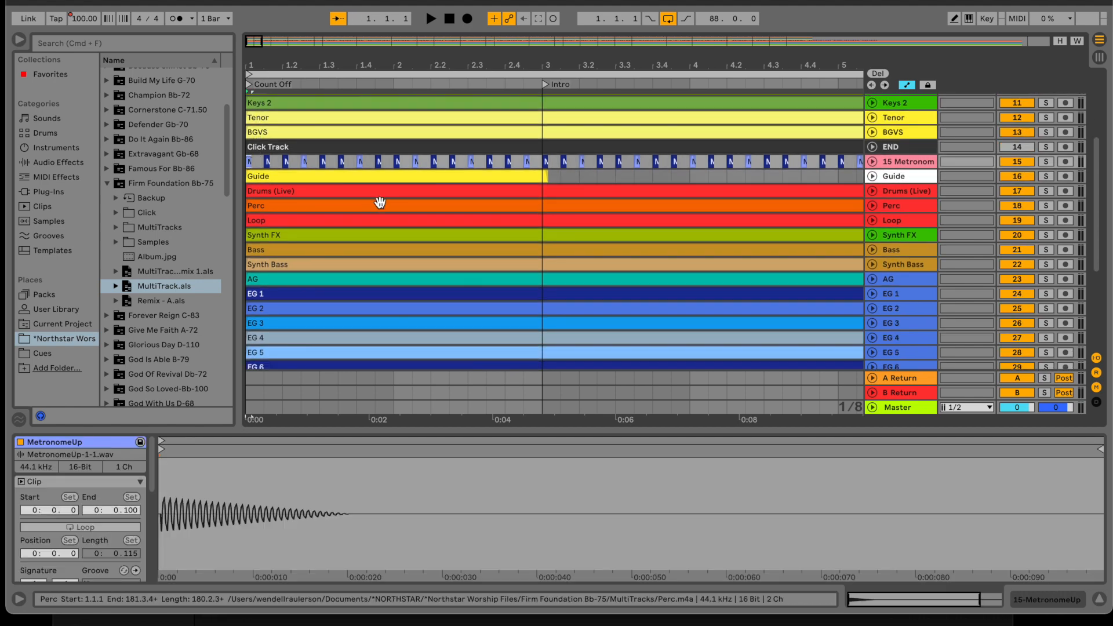
key(shift+Right)
key(shift+Right)
key(shift+Right)
key(shift+Right)
key(shift+Right)
key(shift+Right)
key(shift+Right)
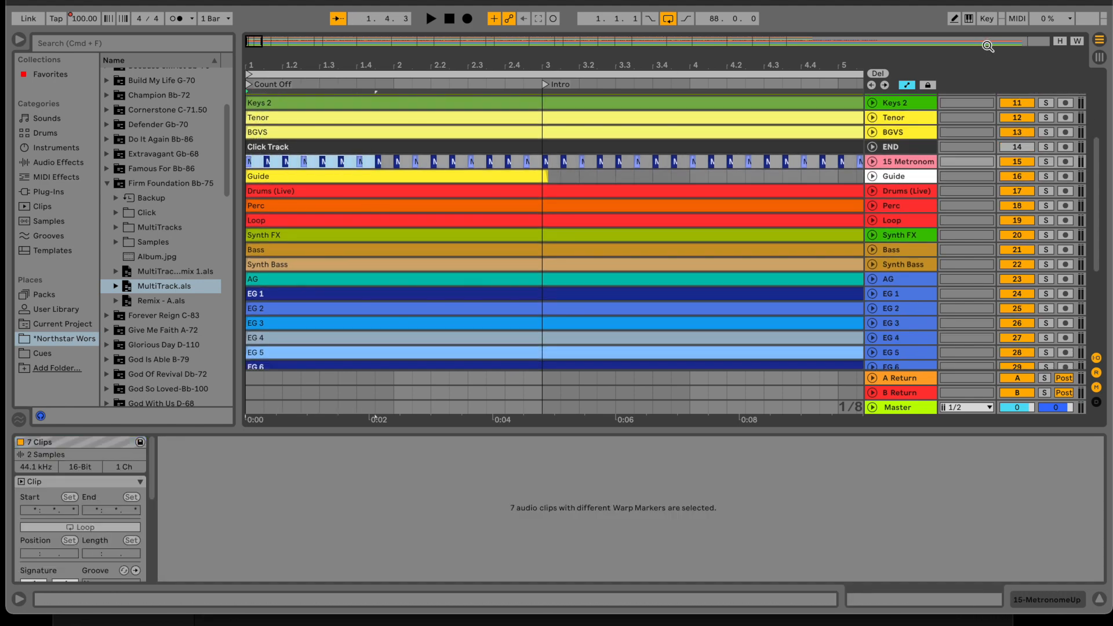
- Extend the selection to 181.4.3 on the last END track, review its extent, and cut the selected Firm Foundation clips
click(1024, 45)
scroll(780, 201, down, 8)
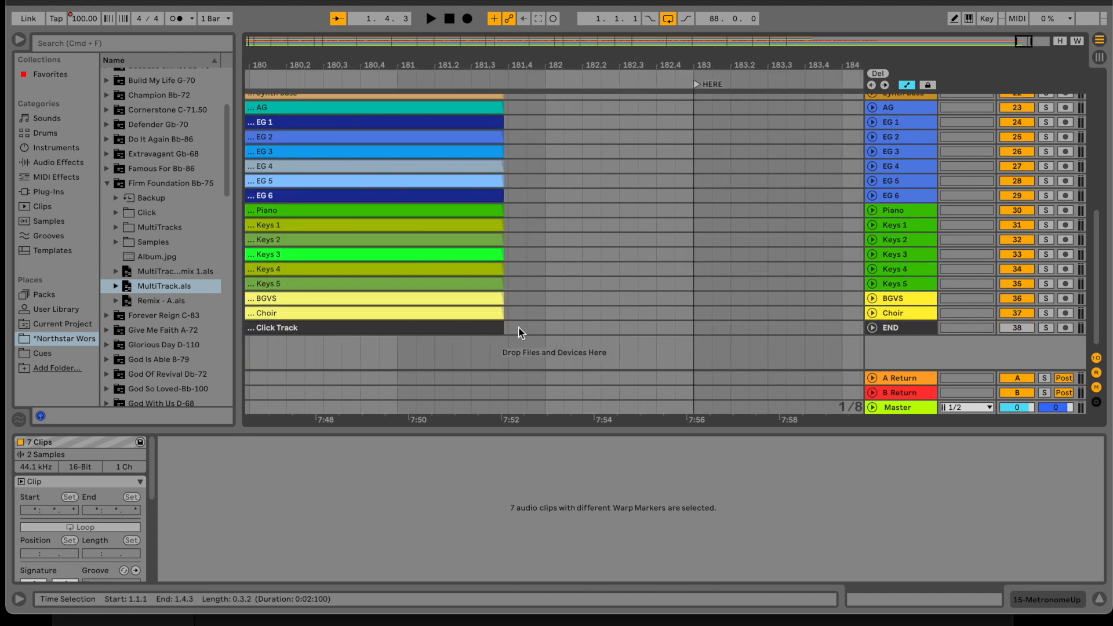
shift+click(519, 329)
scroll(409, 270, down, 10)
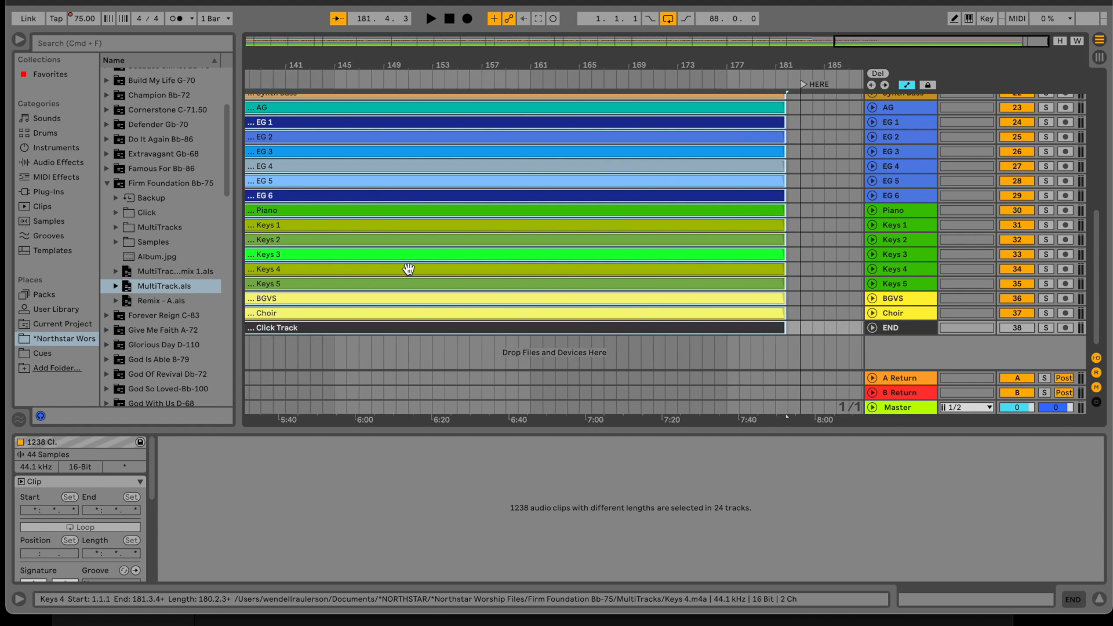
scroll(408, 270, down, 3)
scroll(408, 270, up, 5)
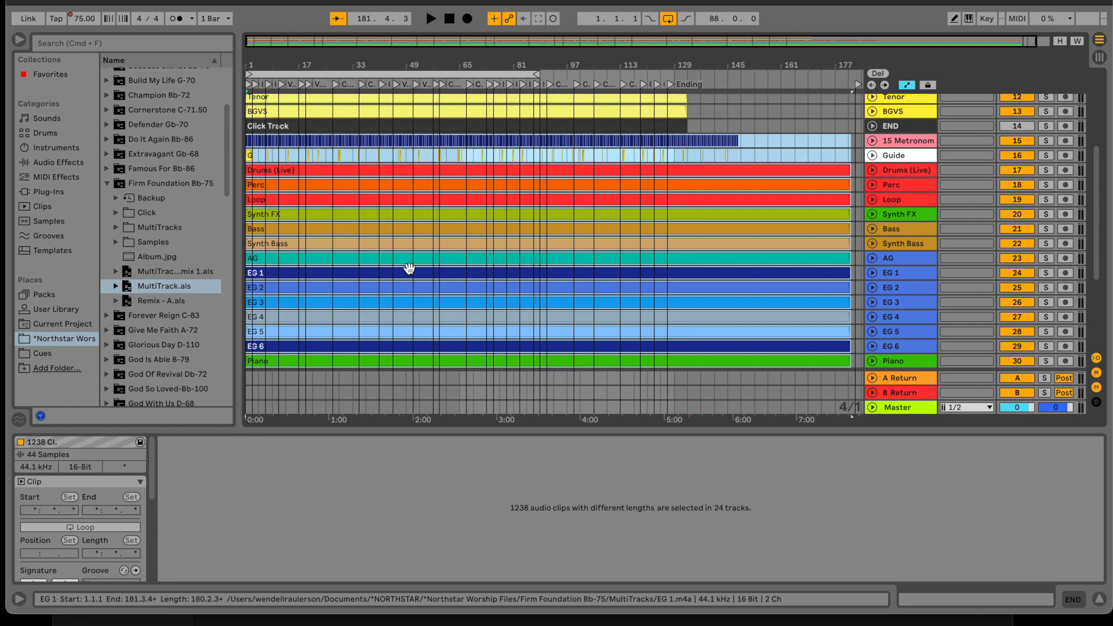
scroll(340, 199, down, 1)
scroll(343, 198, down, 10)
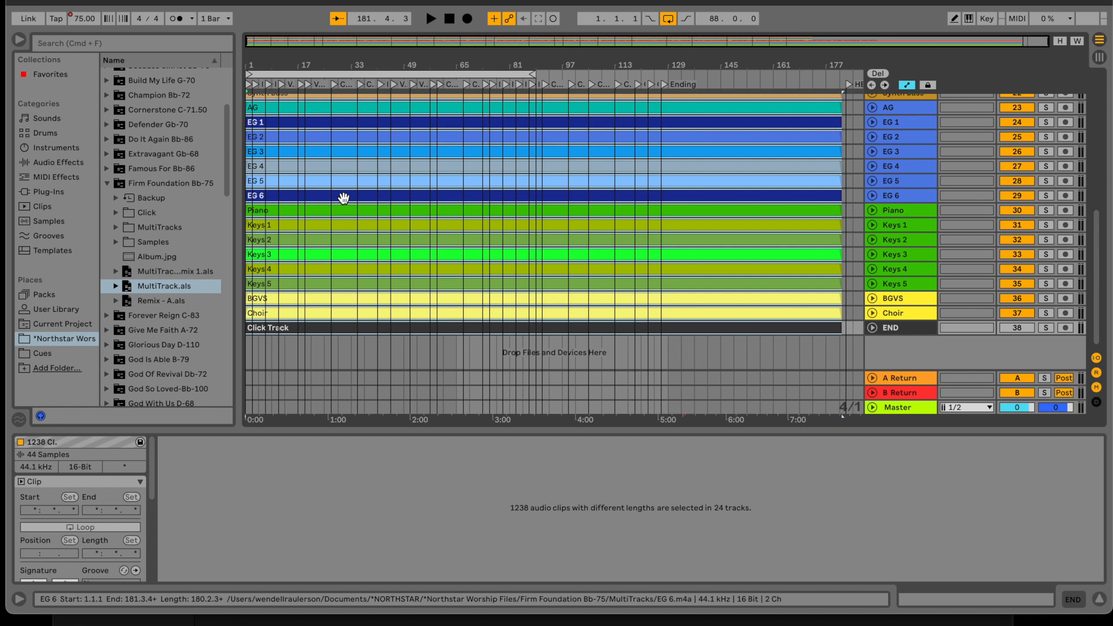
scroll(344, 198, up, 5)
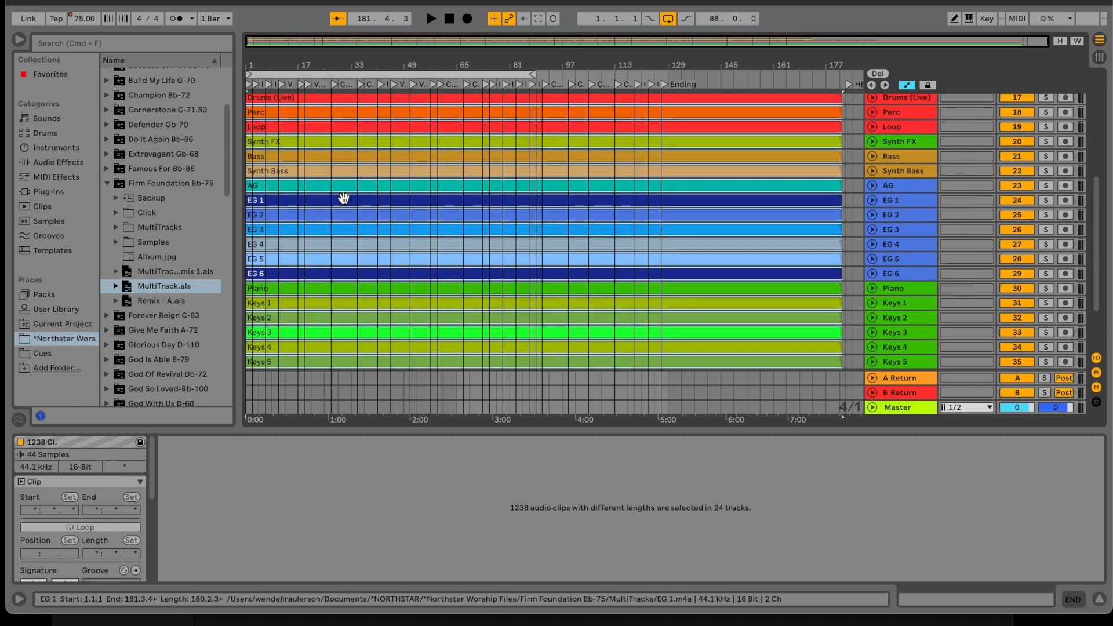
key(Delete)
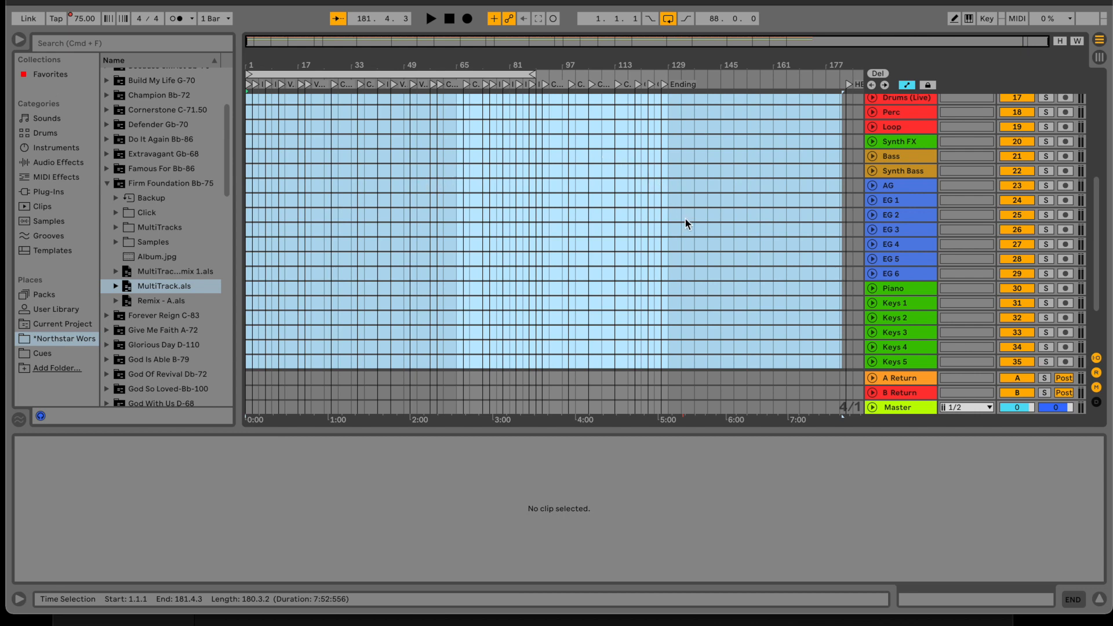
- Unfold the Master track's Song Tempo automation and inspect the tempo change just after the first song's end
click(871, 407)
scroll(689, 325, up, 10)
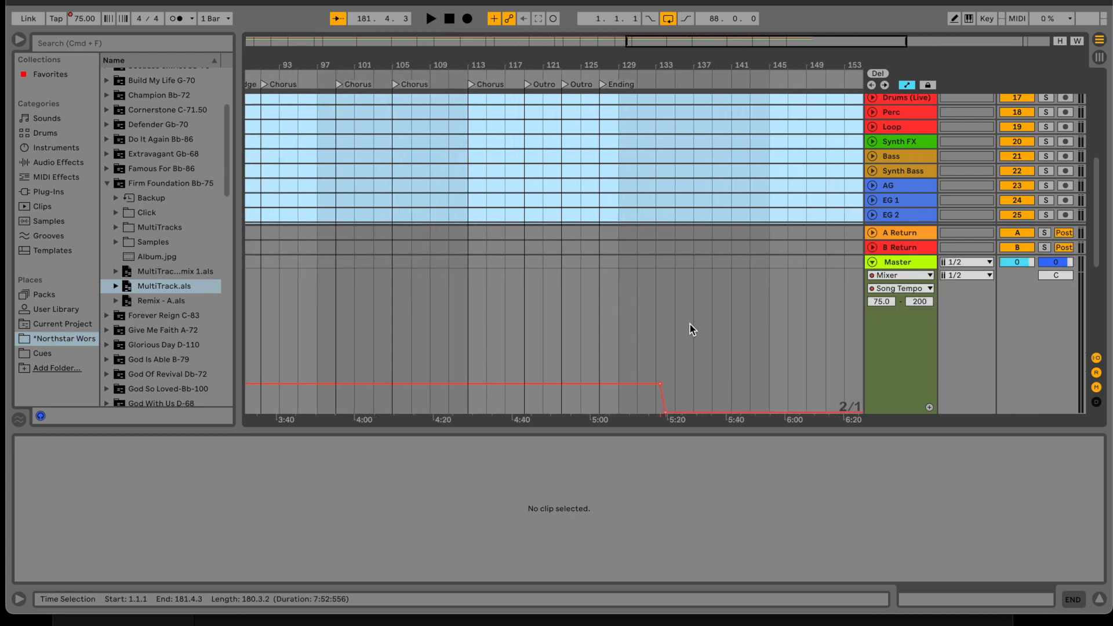
mouse_move(561, 414)
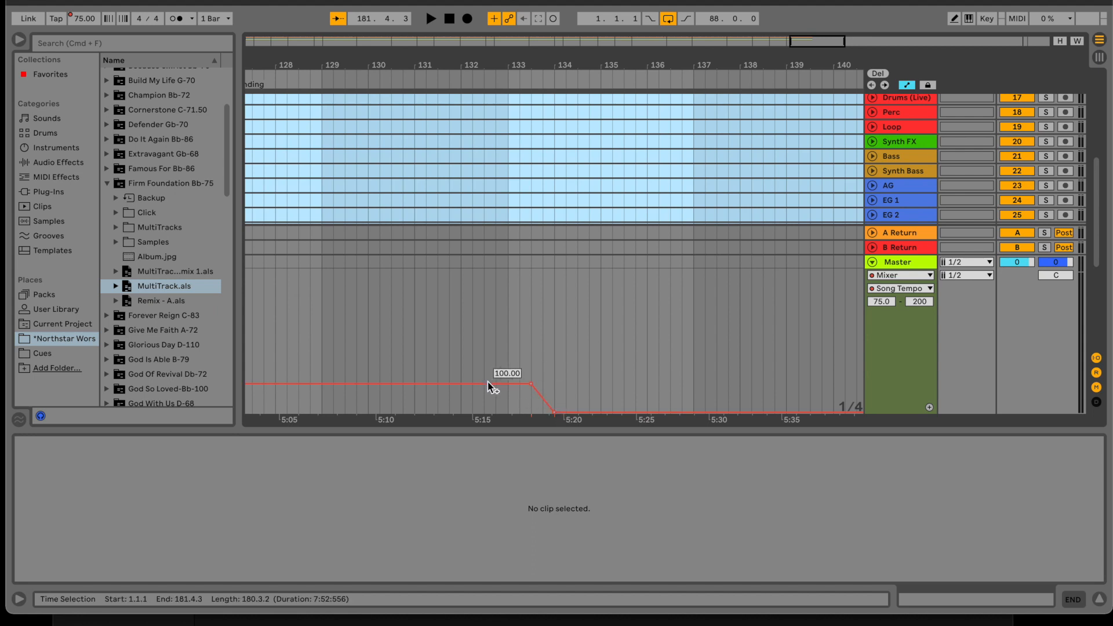
scroll(582, 279, up, 5)
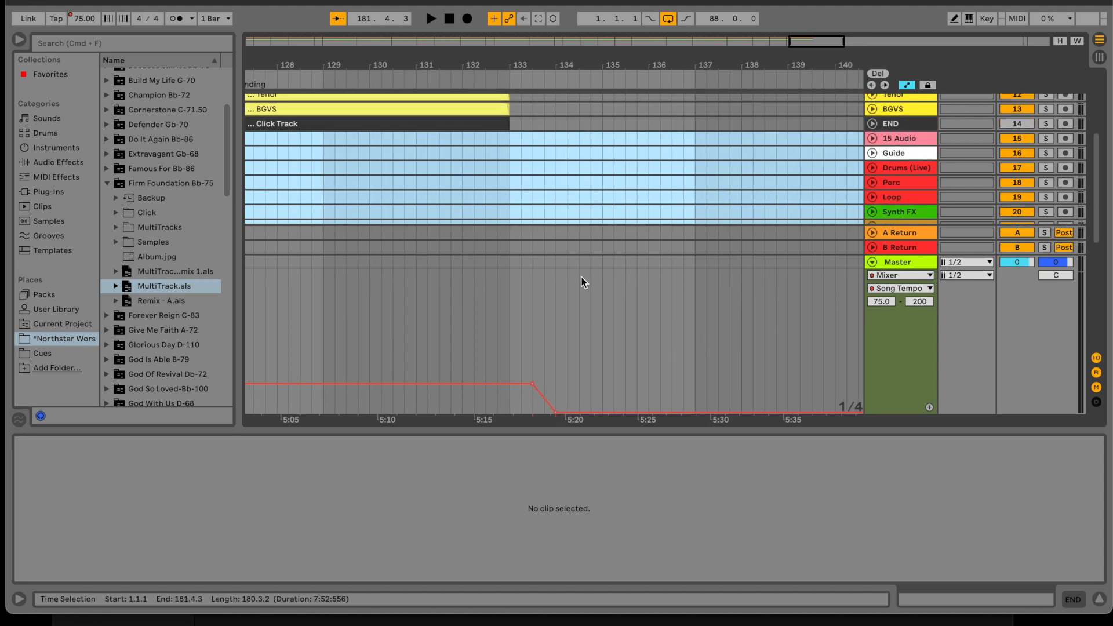
- Paste the cut Firm Foundation clips at 135.1.1, starting on the empty 15 Audio track
click(568, 234)
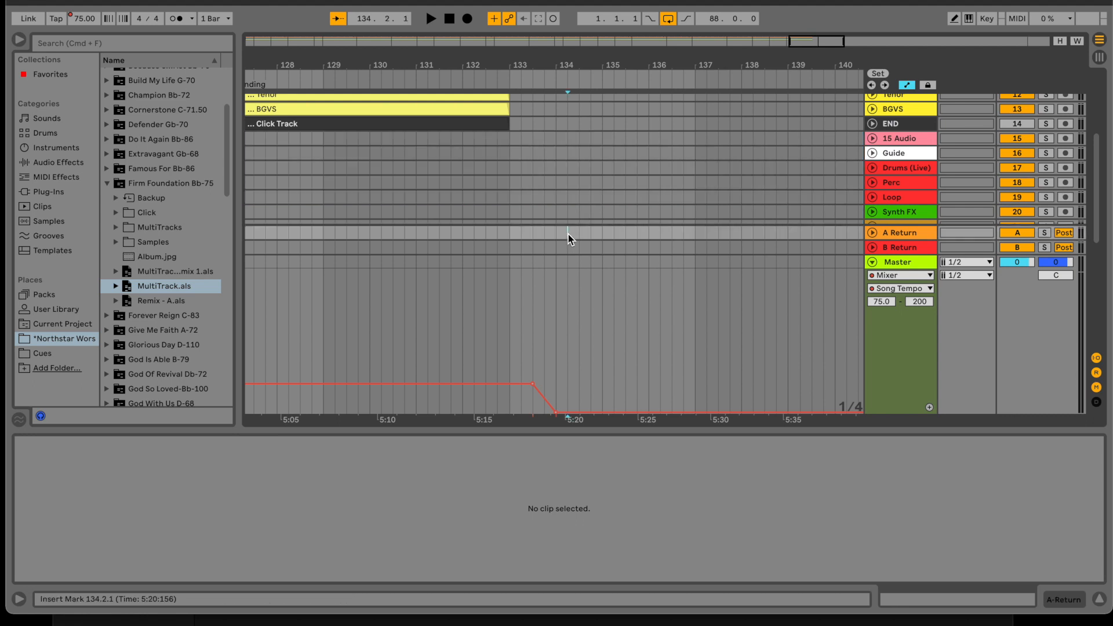
scroll(575, 227, down, 5)
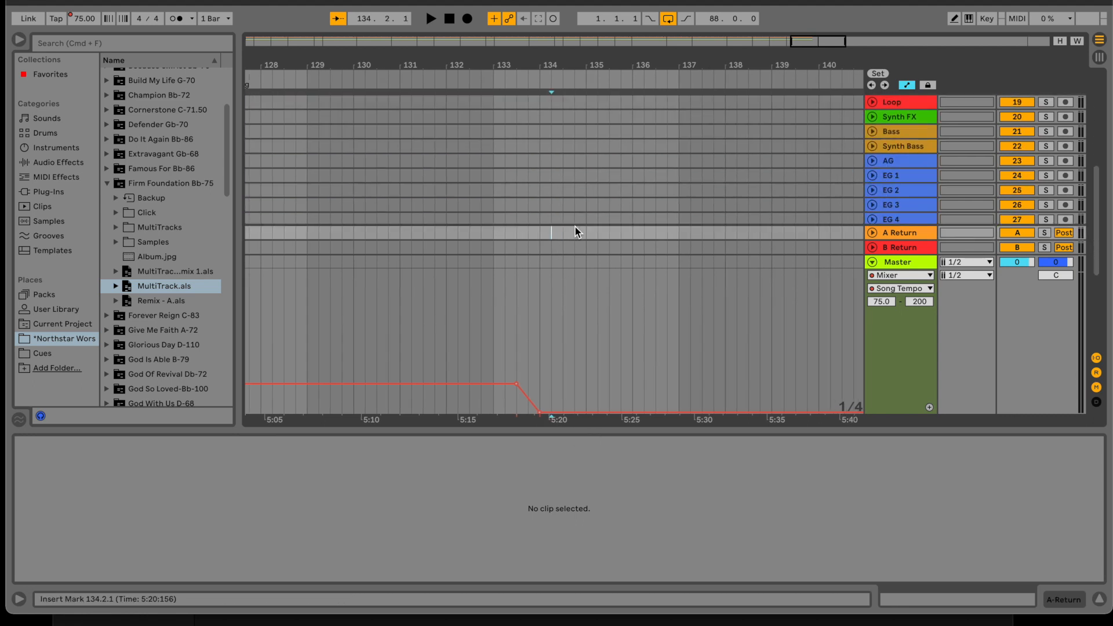
scroll(575, 227, up, 1)
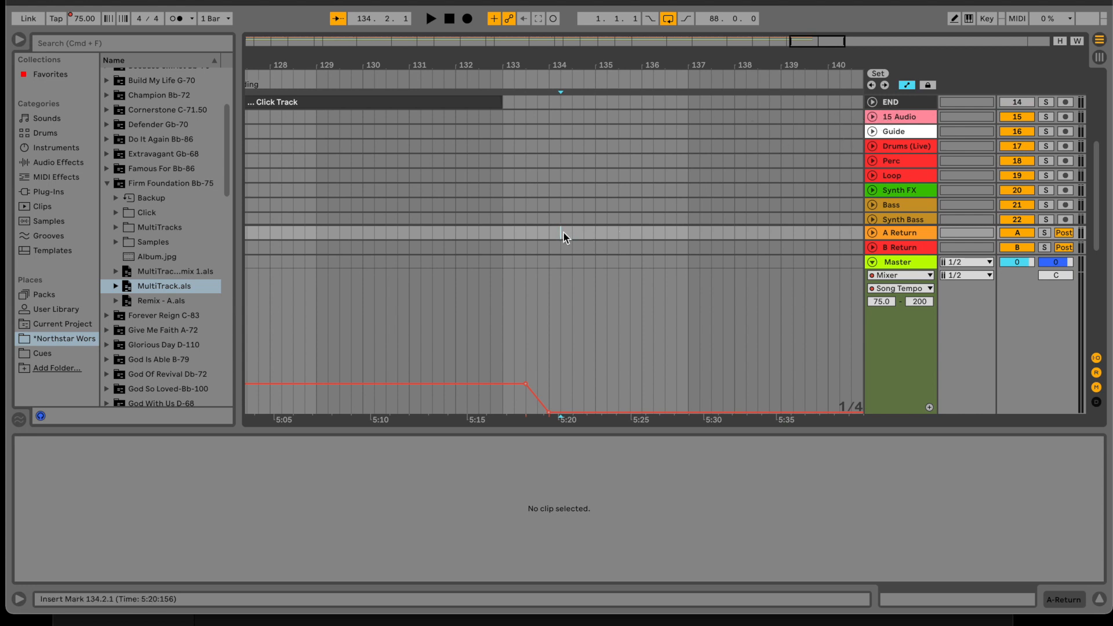
scroll(704, 176, down, 4)
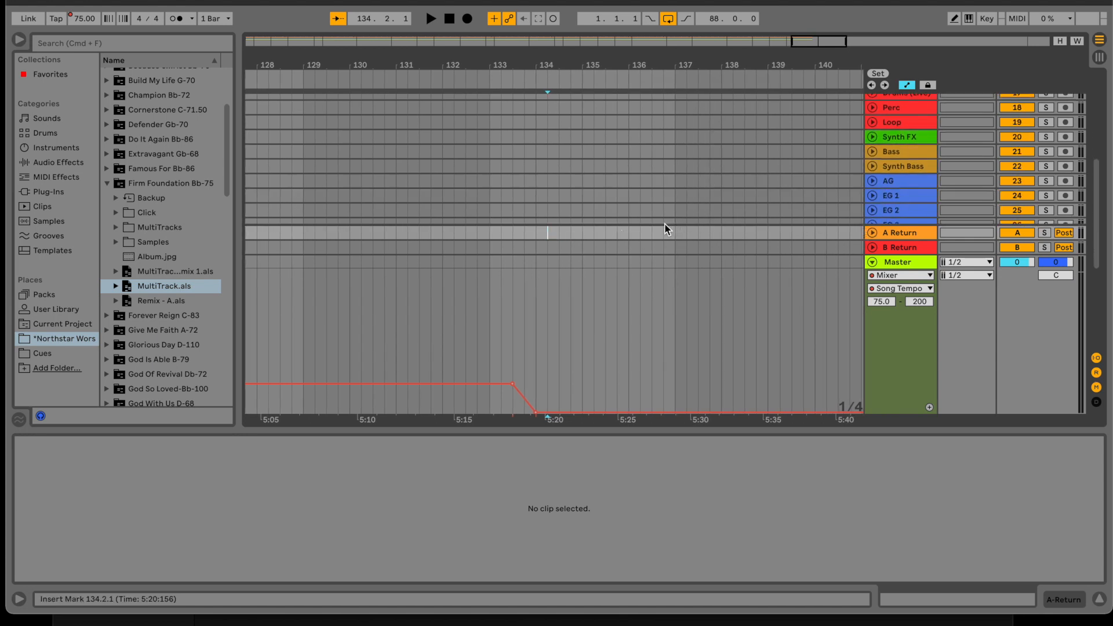
scroll(660, 185, up, 7)
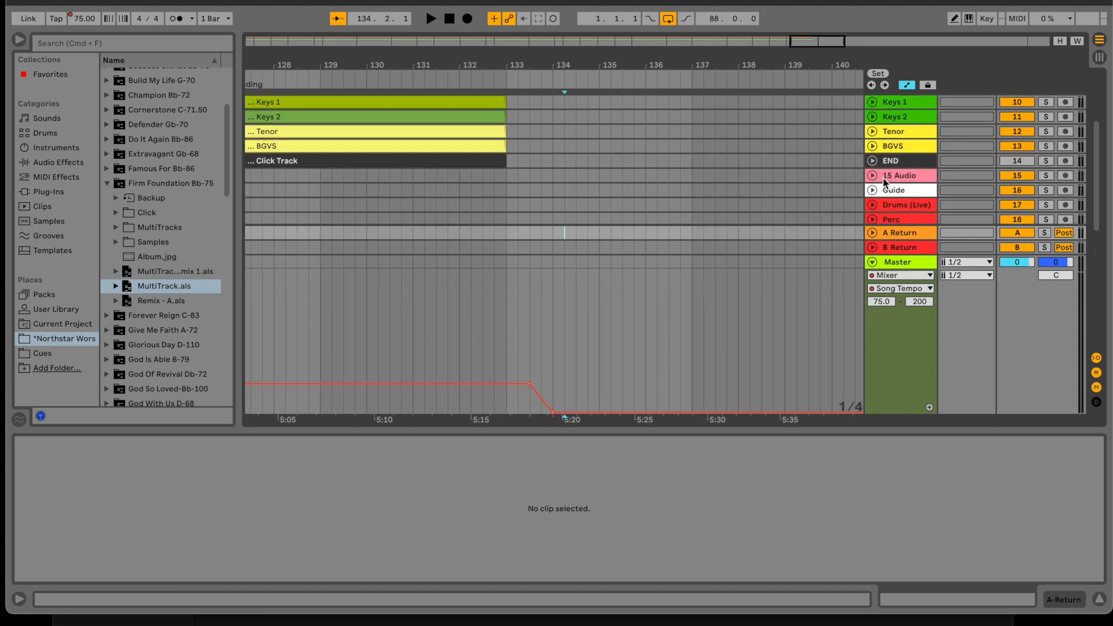
click(599, 179)
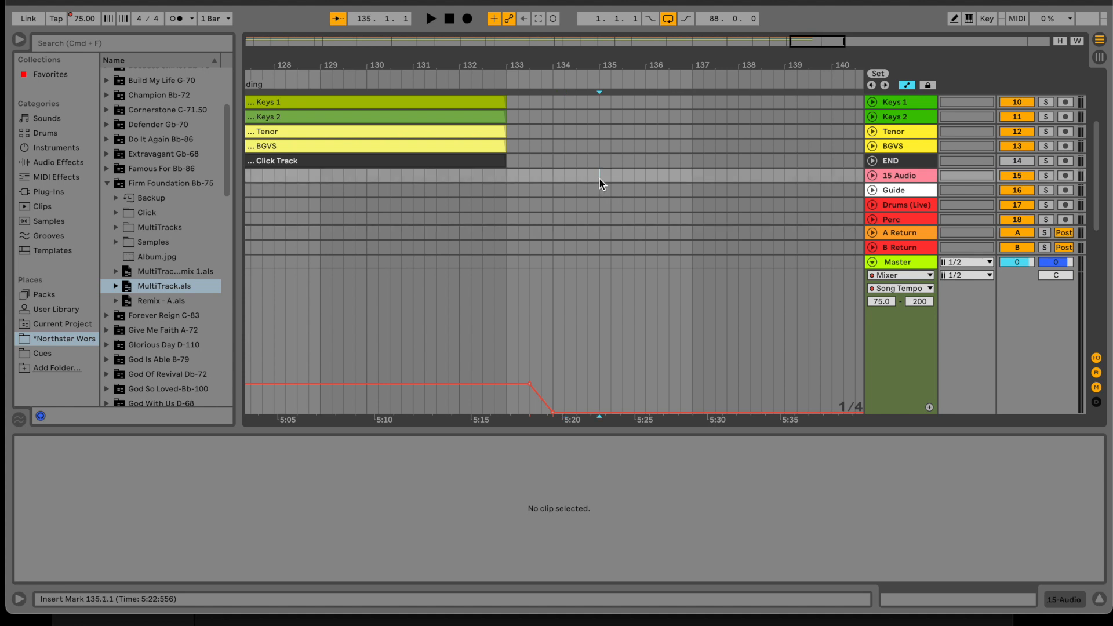
key(super+v)
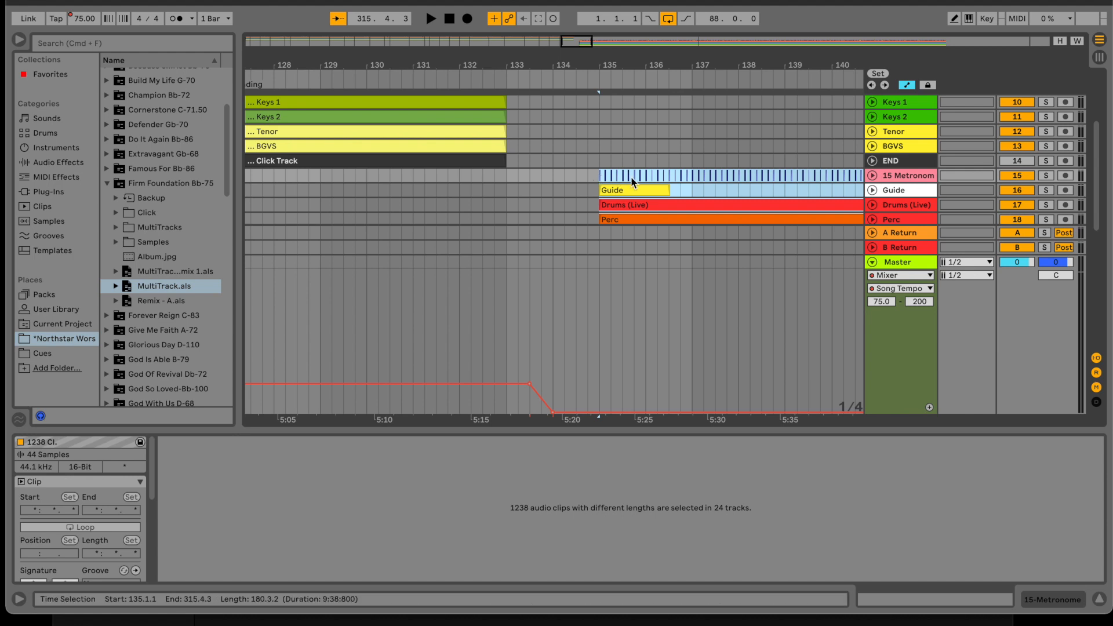
- Move the pasted Firm Foundation clips to start at 134.1.1 and inspect where they end
scroll(630, 176, down, 3)
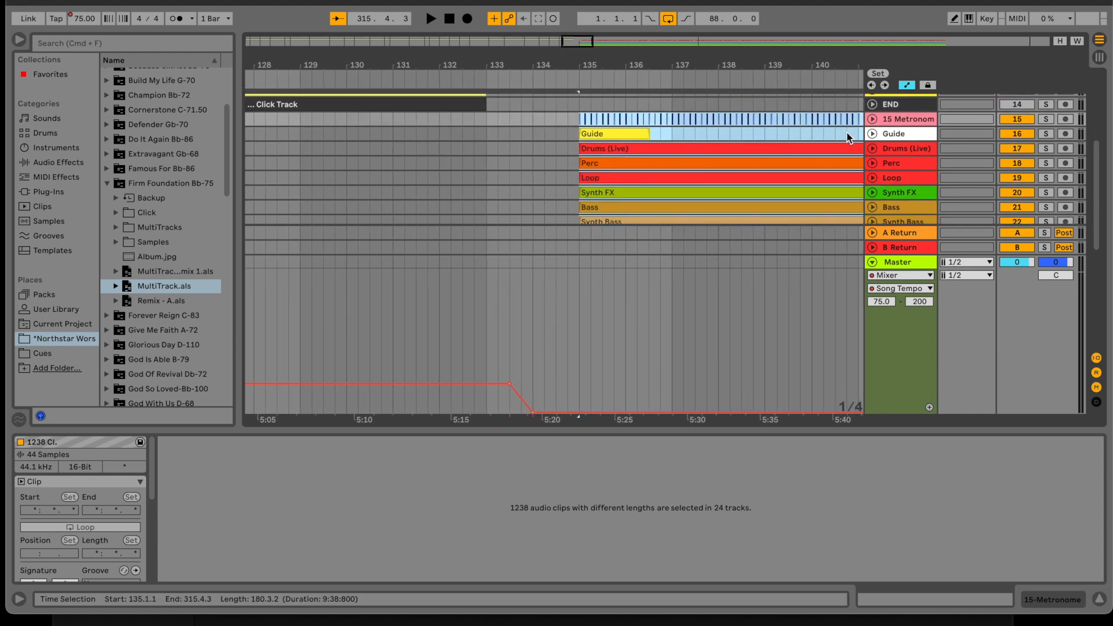
scroll(665, 178, up, 1)
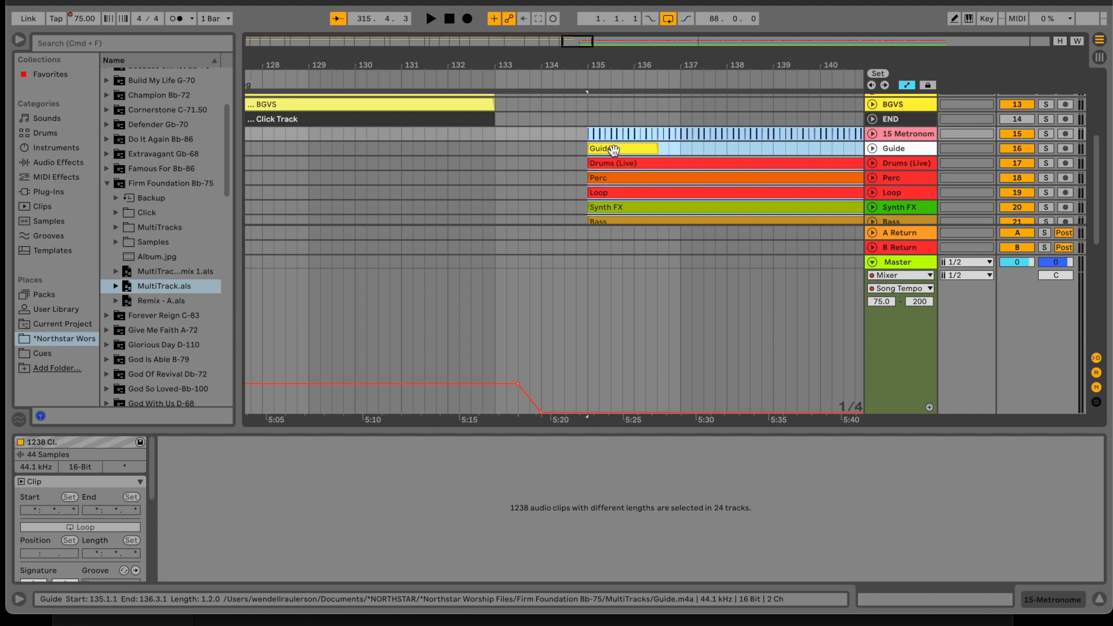
drag(614, 149, 569, 150)
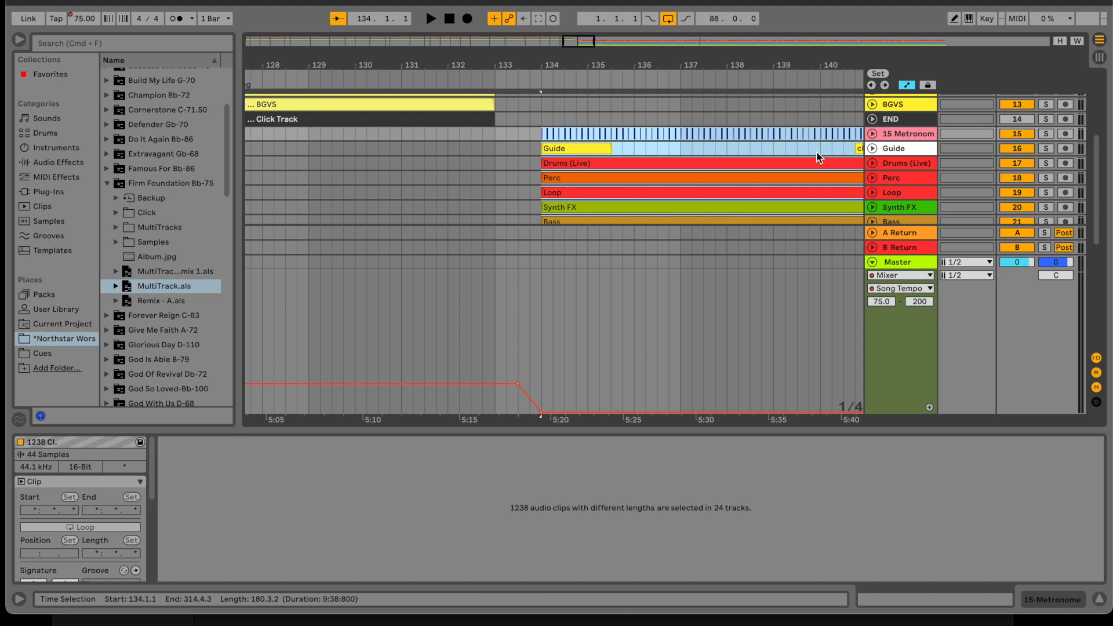
click(950, 43)
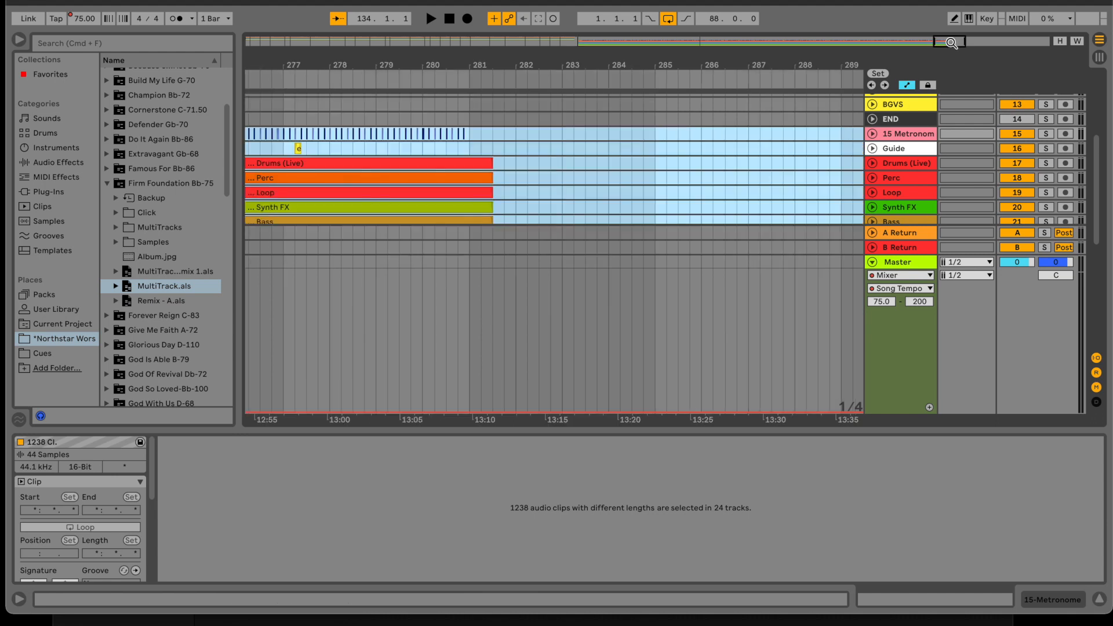
scroll(587, 169, down, 4)
scroll(586, 169, left, 15)
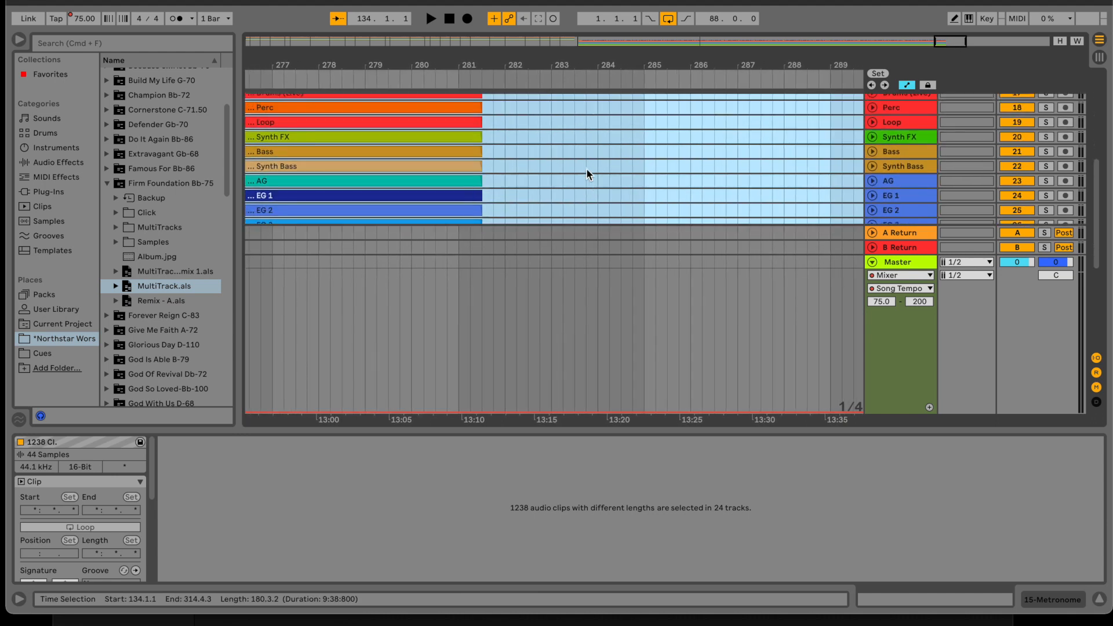
scroll(587, 170, up, 4)
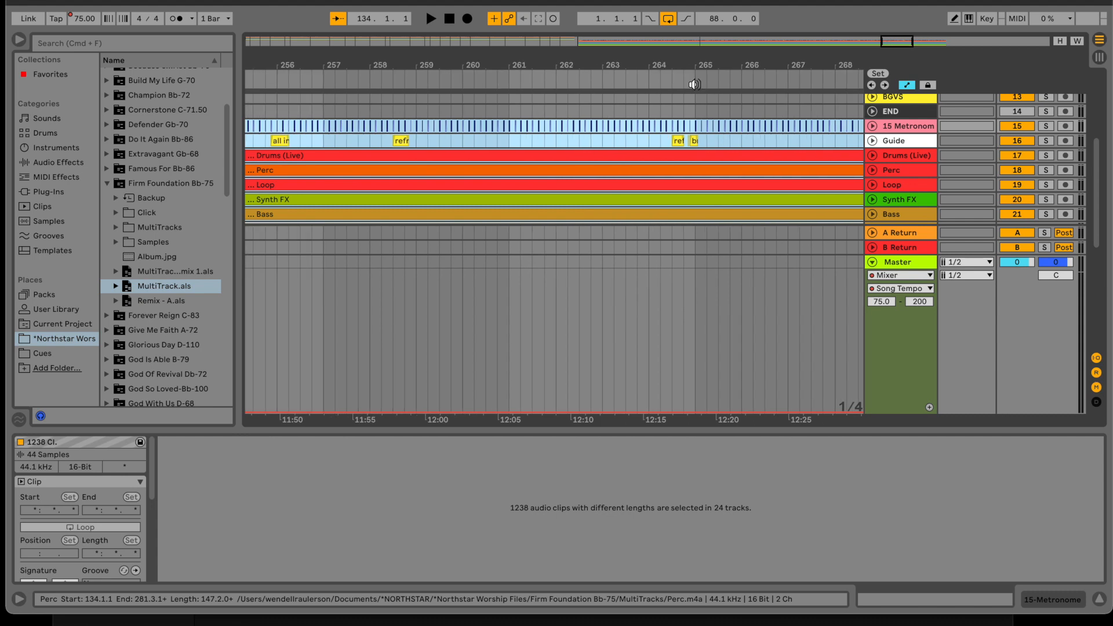
- Add a locator named "firm Found." at bar 134, where the Firm Foundation clips begin
click(578, 42)
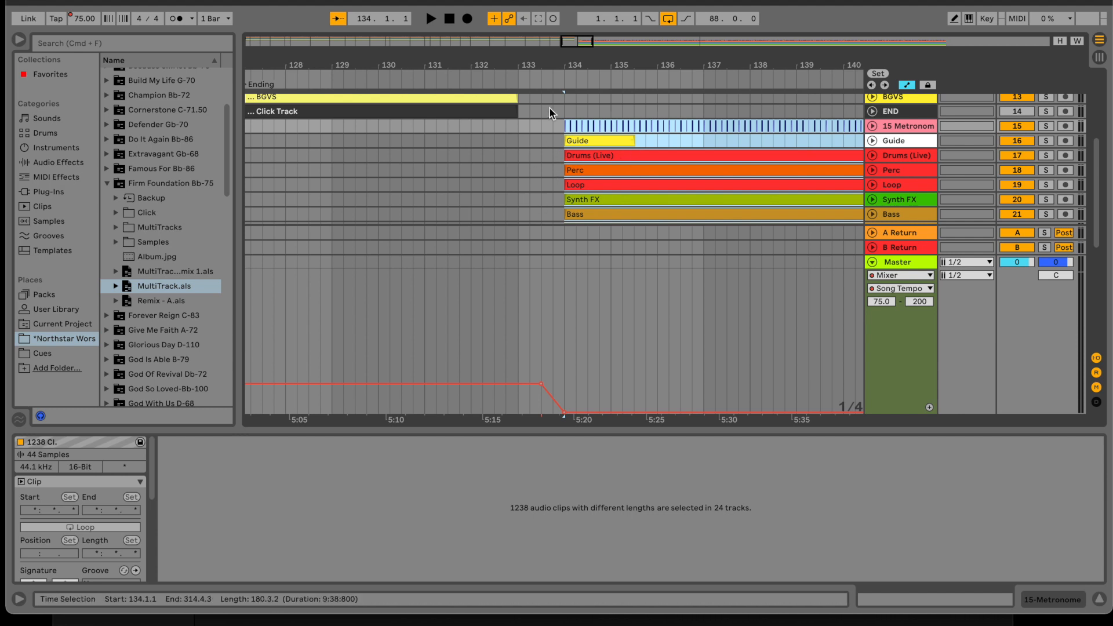
right_click(565, 82)
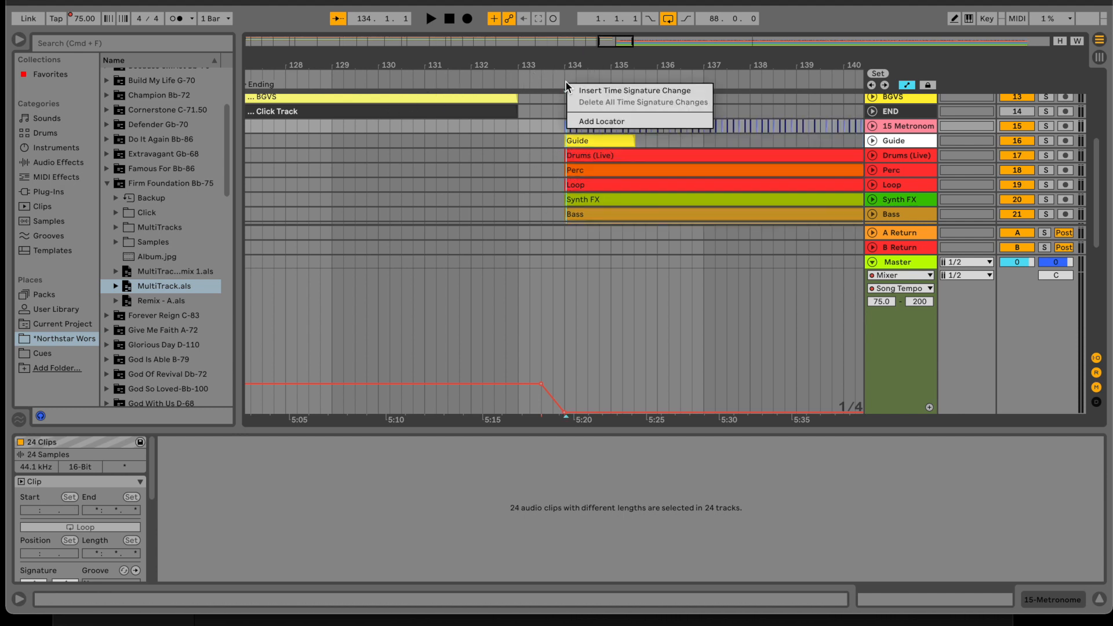
click(596, 121)
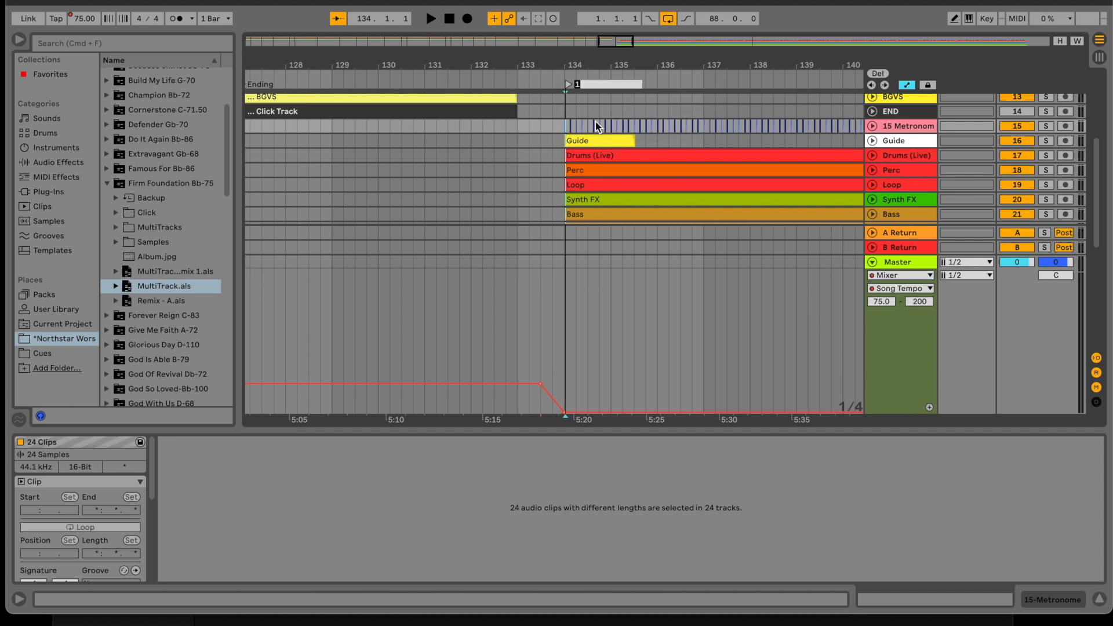
text(firm Found.)
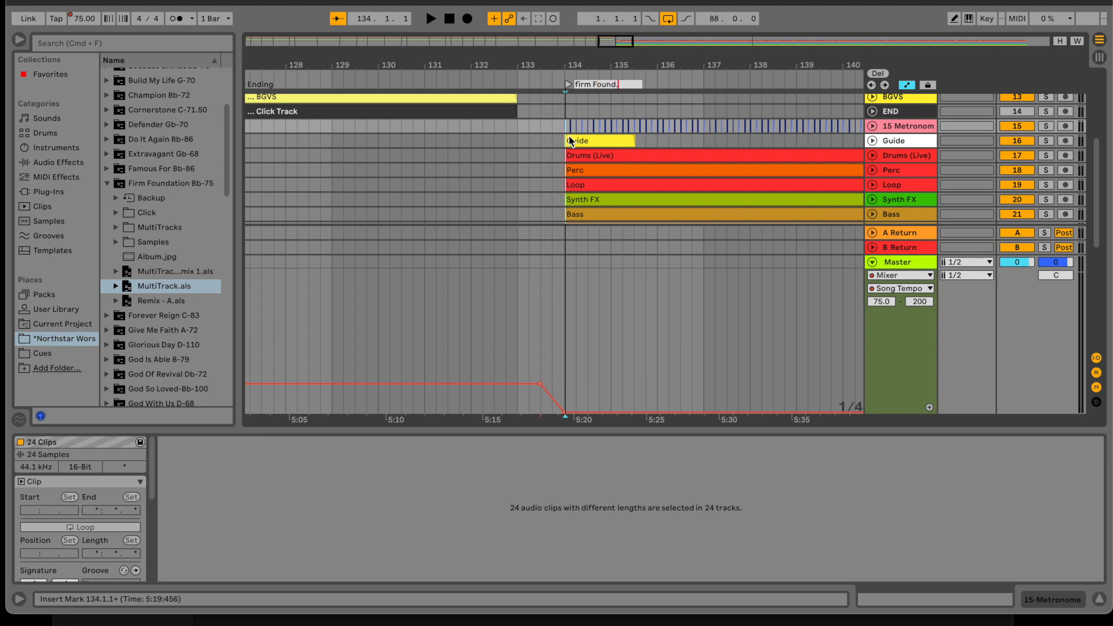
click(513, 170)
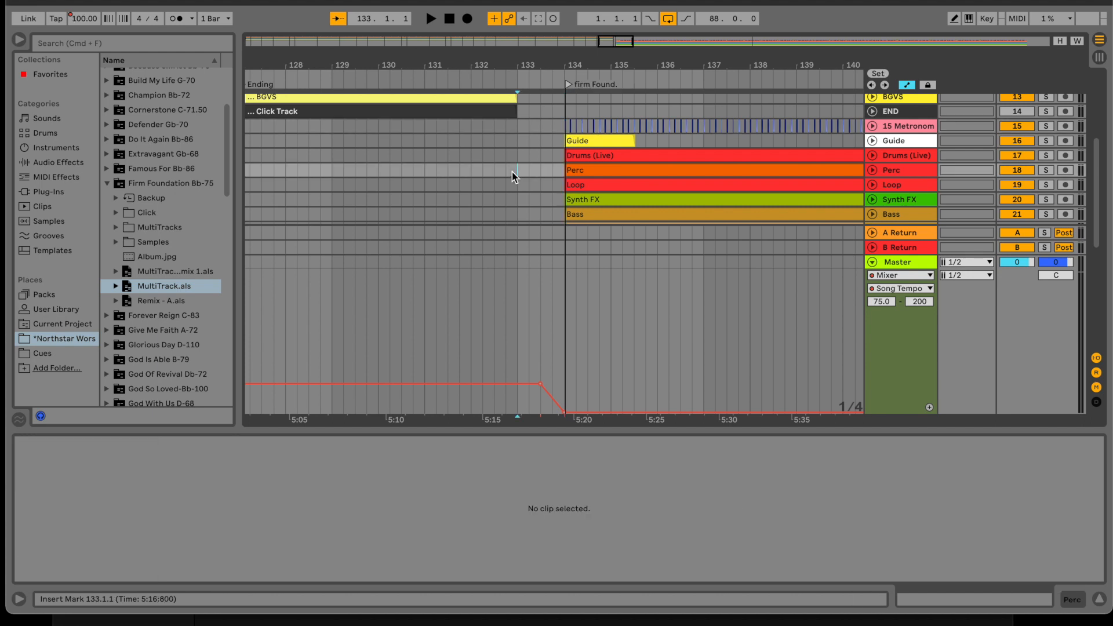
- Review both songs across the whole arrangement and select the "firm Found." locator
scroll(568, 138, down, 10)
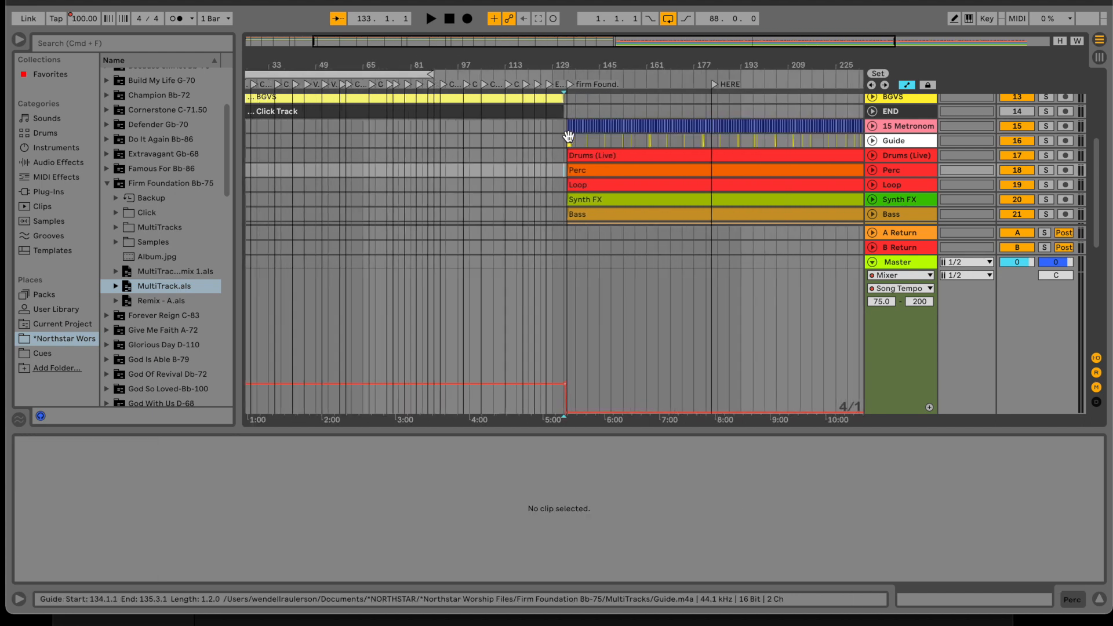
scroll(569, 137, right, 2)
scroll(568, 137, up, 5)
scroll(569, 137, down, 8)
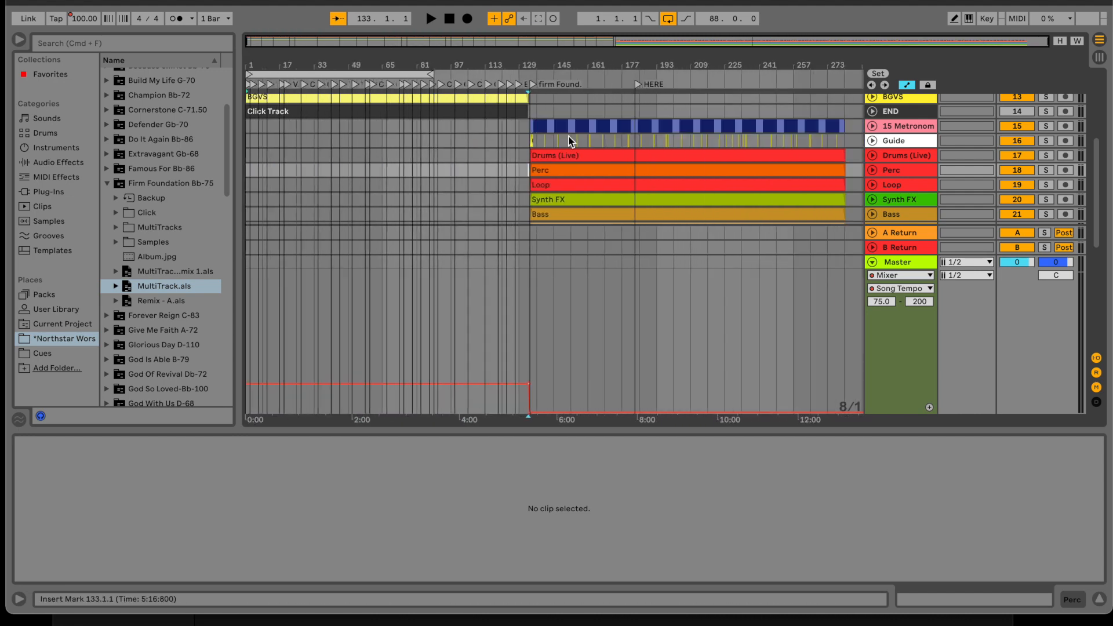
click(532, 85)
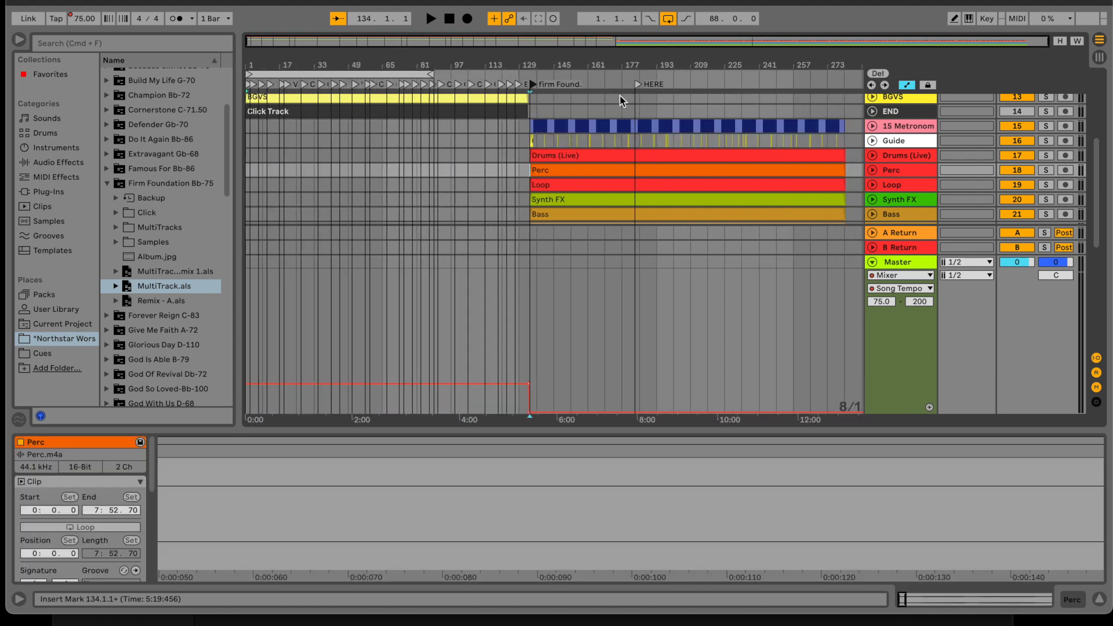
- Delete the "HERE" locator at bar 183, partway through the Firm Foundation clips
click(638, 84)
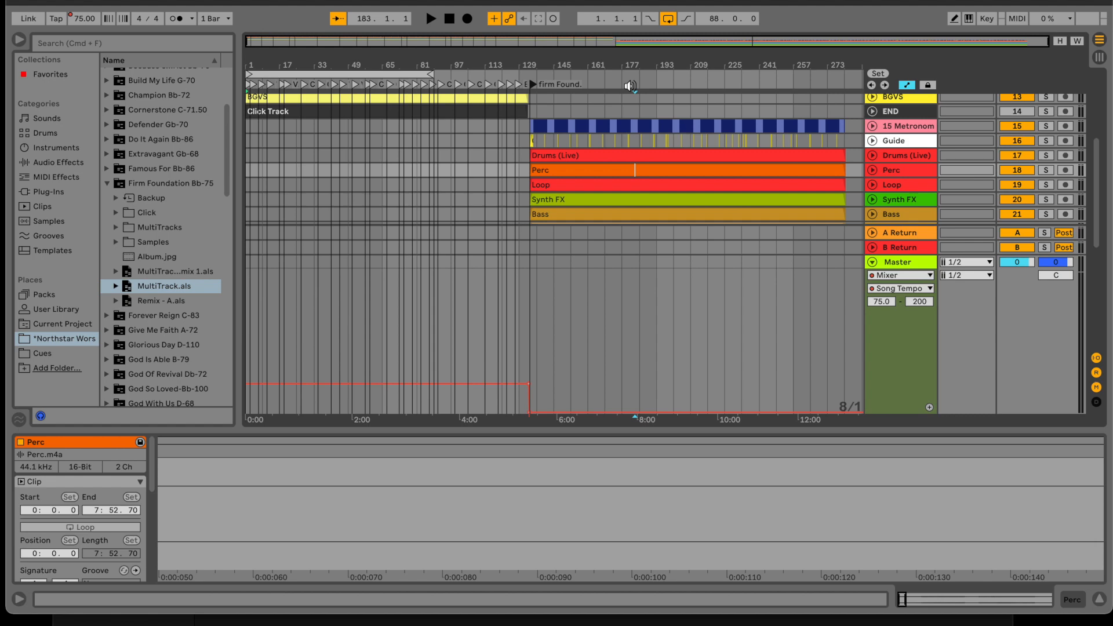
scroll(503, 137, down, 5)
scroll(503, 138, down, 1)
- Switch to the Planning Center service plan in Safari, check which song follows Firm Foundation, and return to Ableton Live
mouse_move(509, 617)
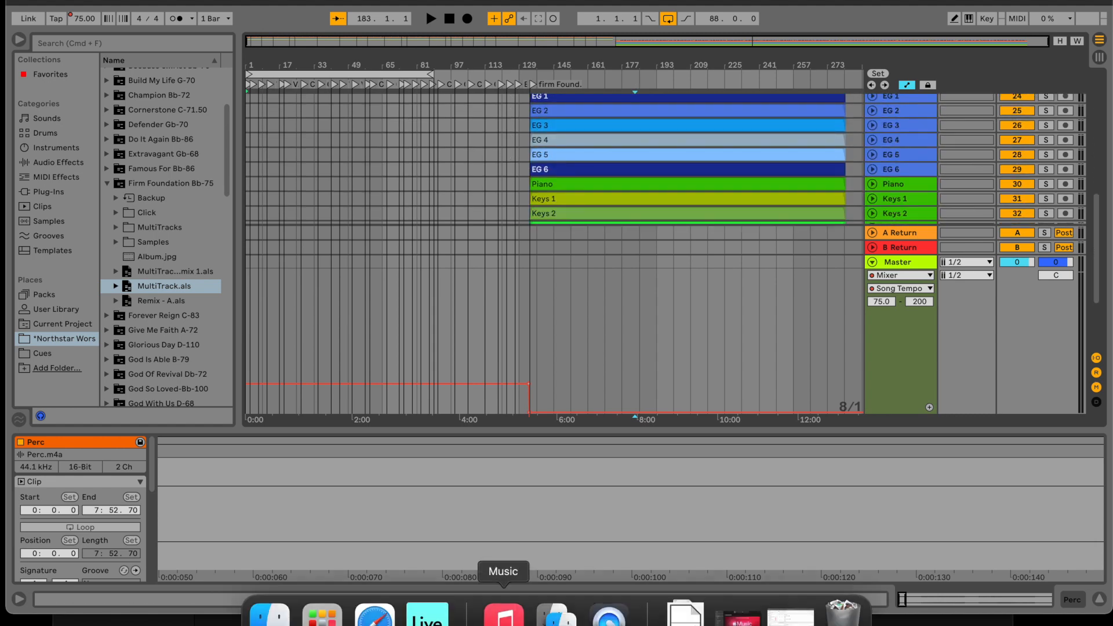
click(369, 619)
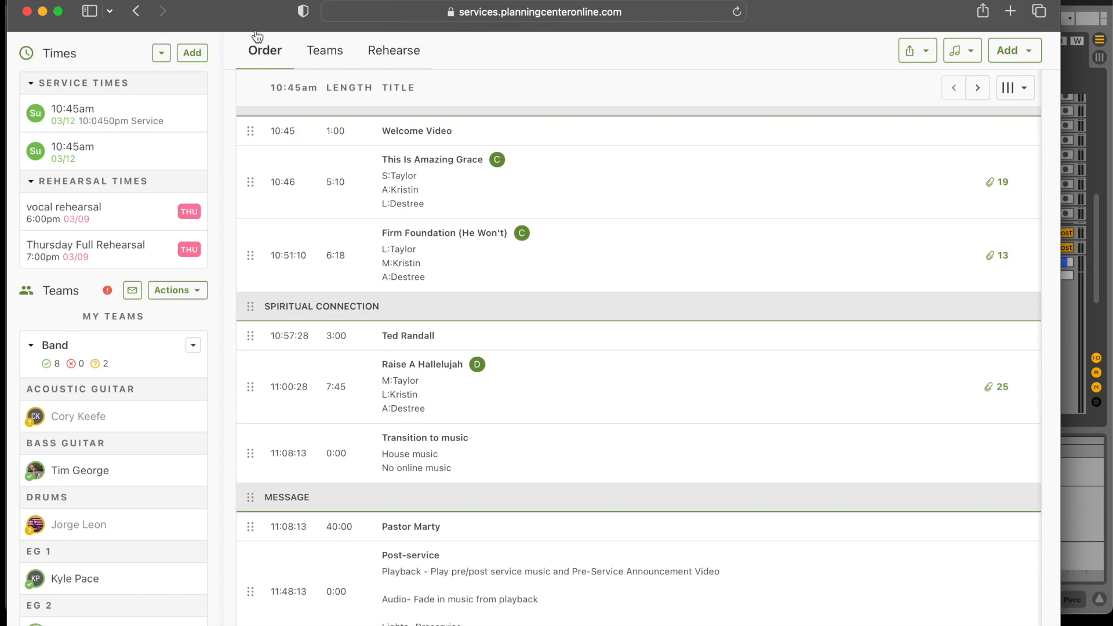
key(super+Tab)
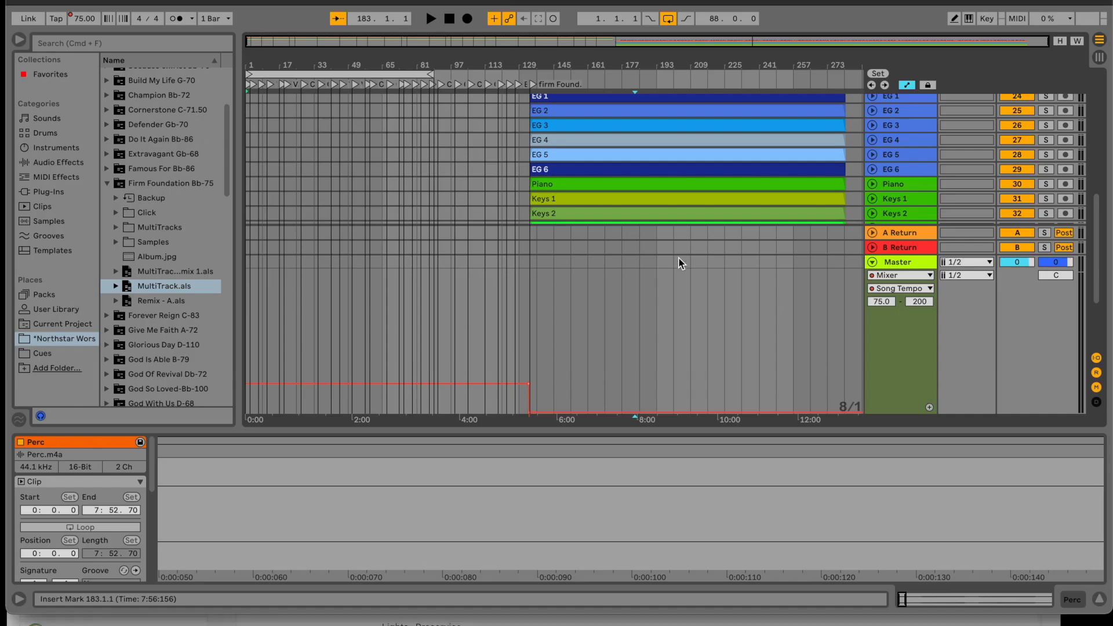
- Add a 75 BPM breakpoint to the Master's song tempo automation at bar 282, just after the Firm Foundation clips end
scroll(720, 198, down, 3)
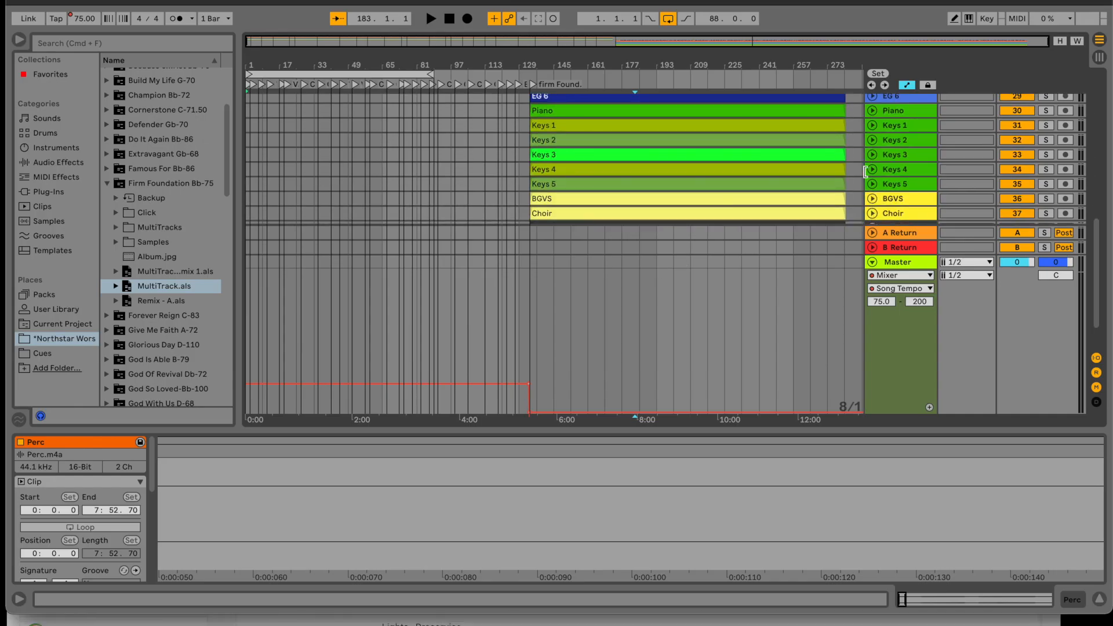
click(849, 74)
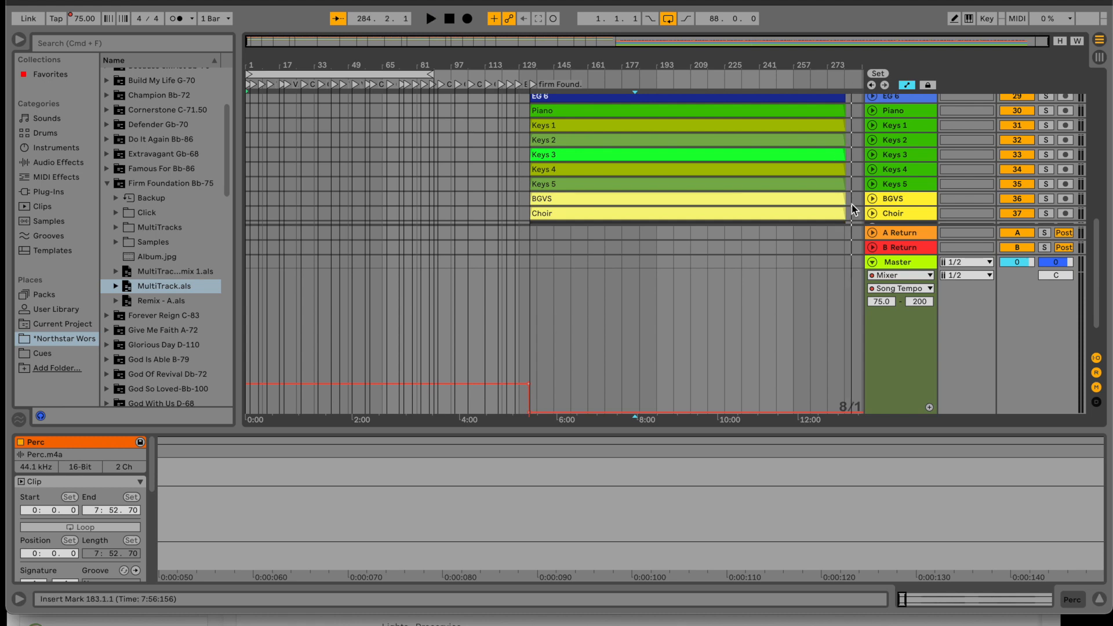
scroll(853, 195, up, 5)
scroll(853, 198, up, 3)
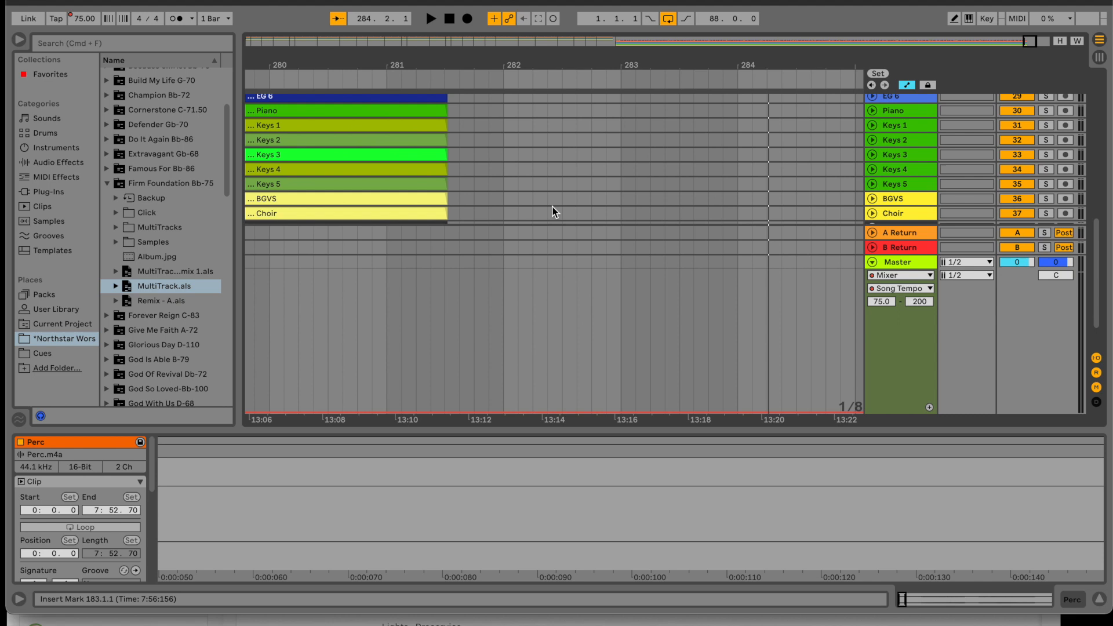
scroll(491, 183, down, 2)
scroll(491, 183, right, 1)
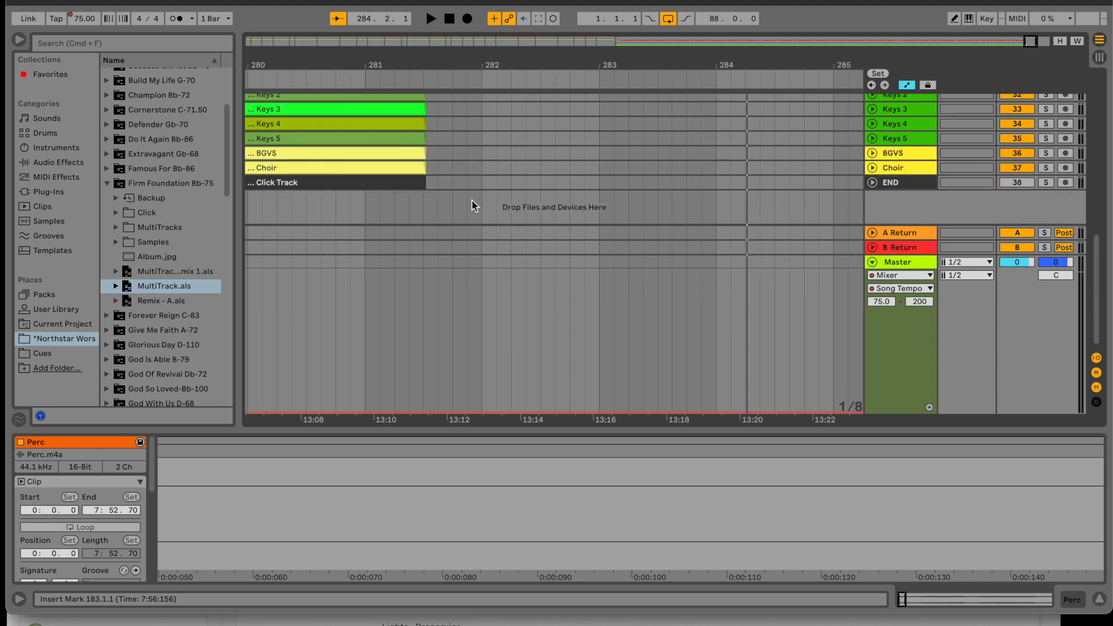
click(481, 412)
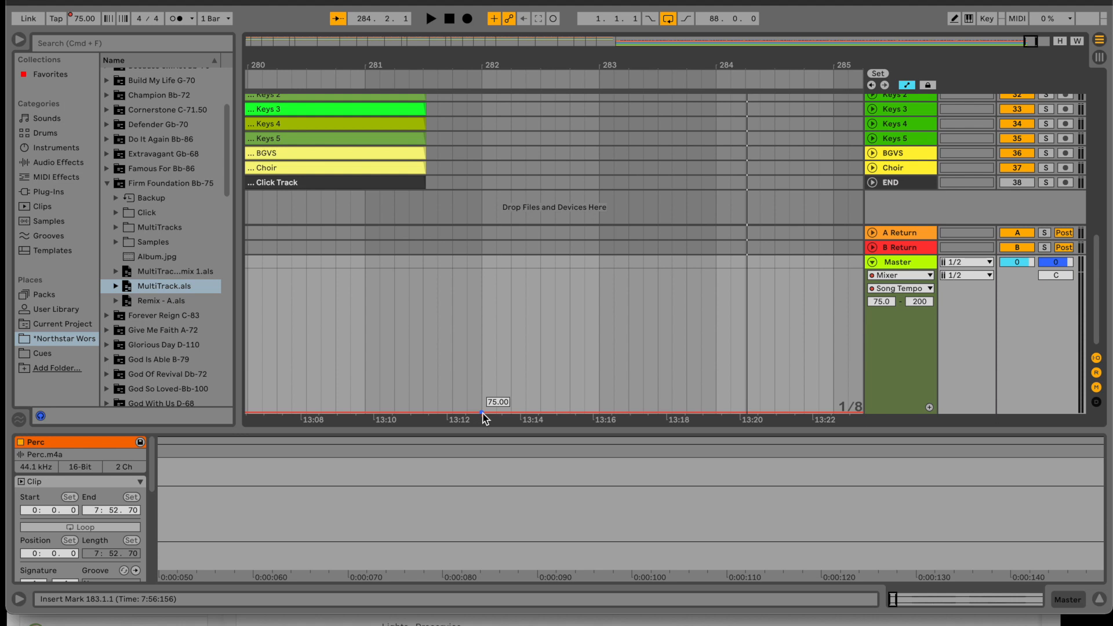
- Find the Raise a Hallelujah Db-82 project among the worship files and set the Master song tempo range's maximum to 82
click(107, 185)
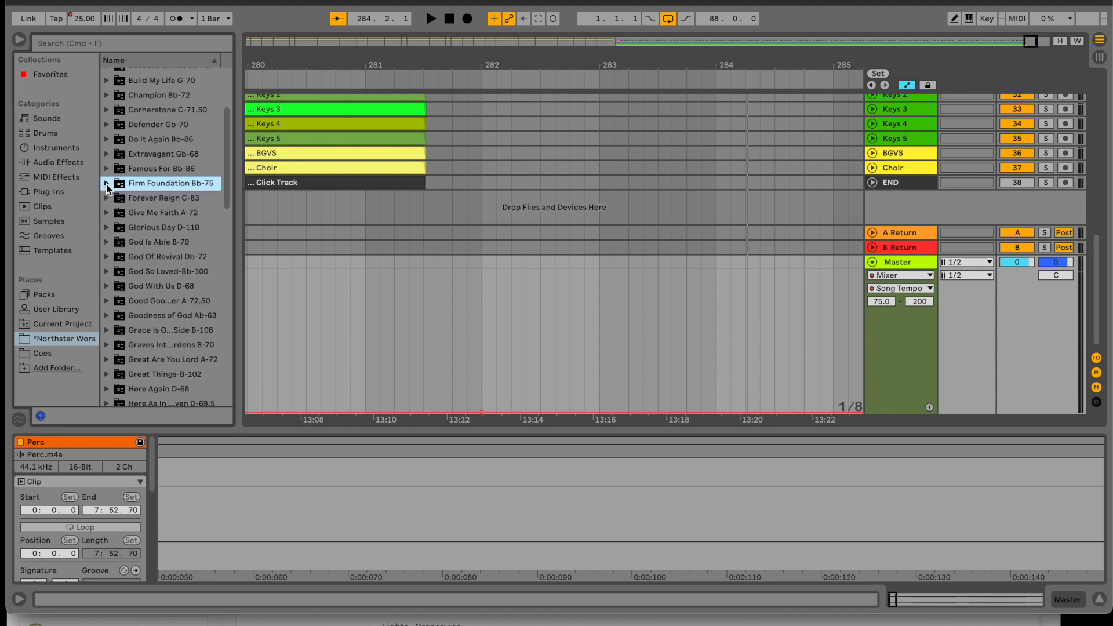
scroll(155, 278, down, 10)
scroll(155, 279, down, 5)
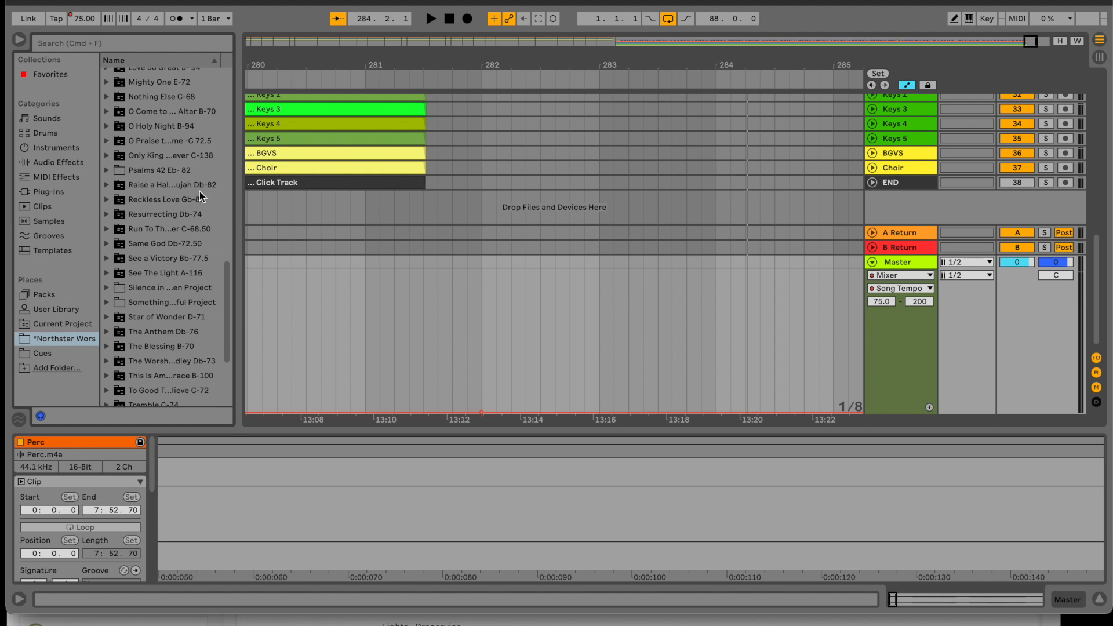
click(212, 187)
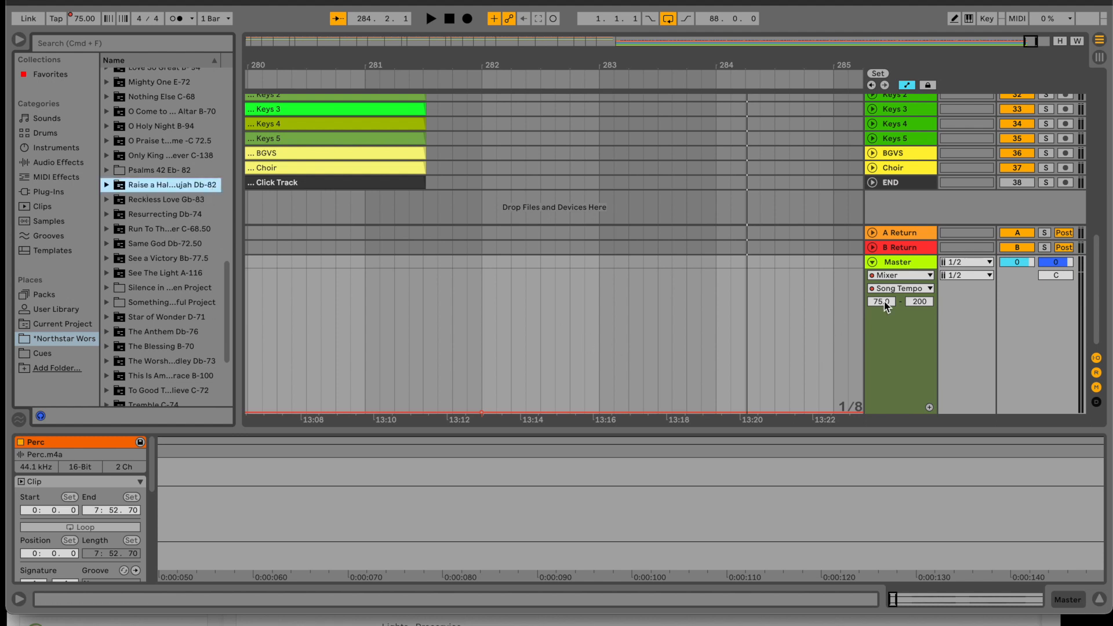
click(921, 303)
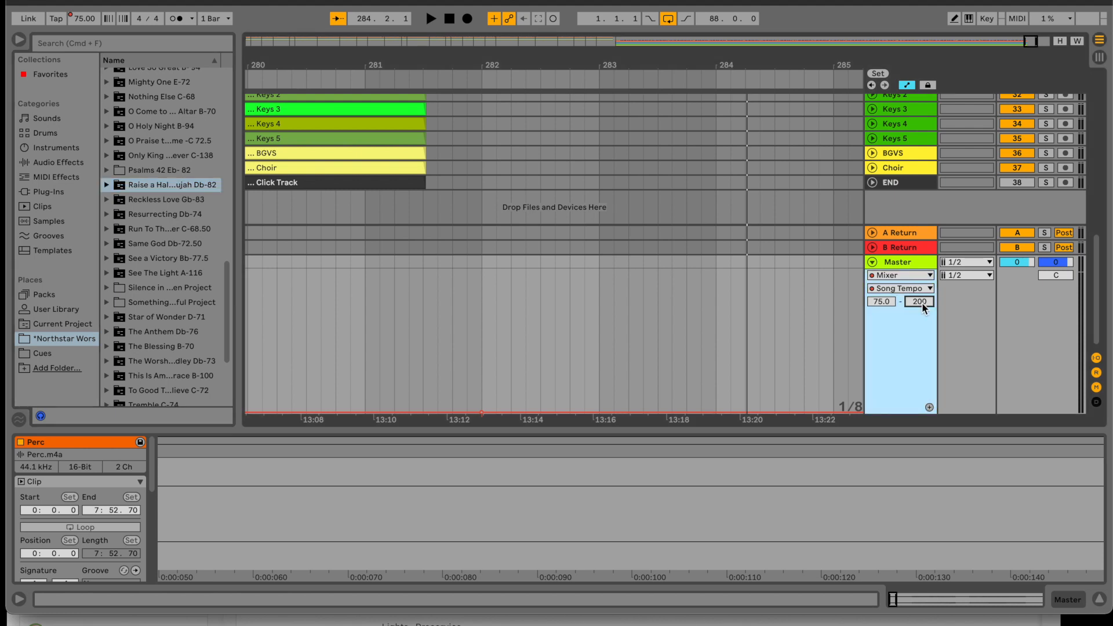
text(82.)
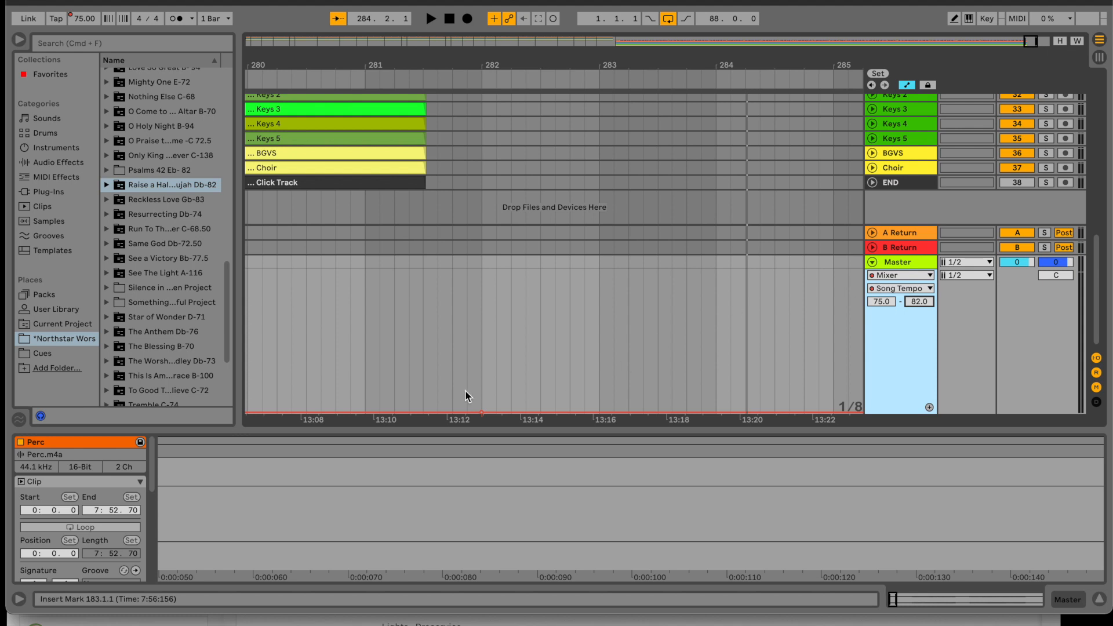
- Add an 82 BPM tempo breakpoint and align it at bar 282 so the tempo jumps instantly from 75 to 82
drag(498, 413, 497, 269)
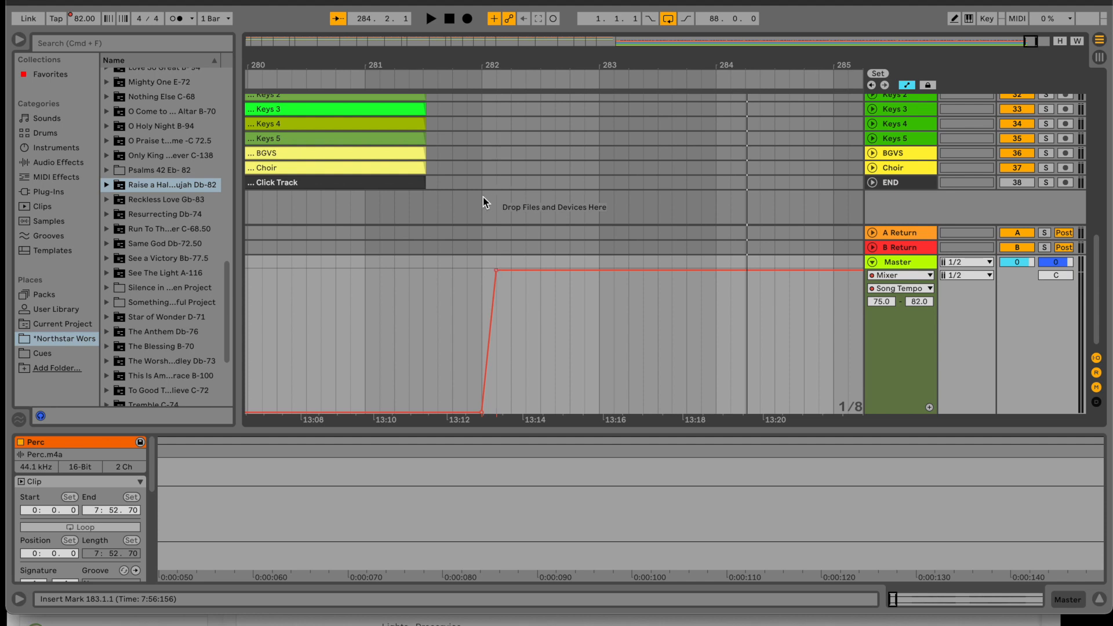
mouse_move(496, 270)
click(495, 270)
drag(496, 270, 481, 270)
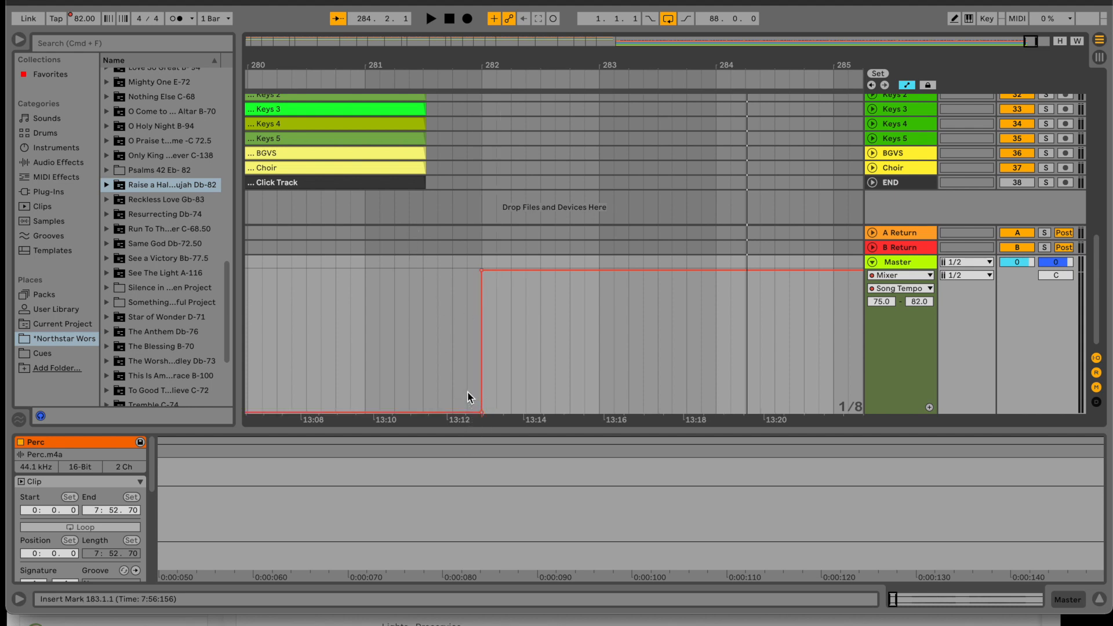
scroll(493, 155, right, 1)
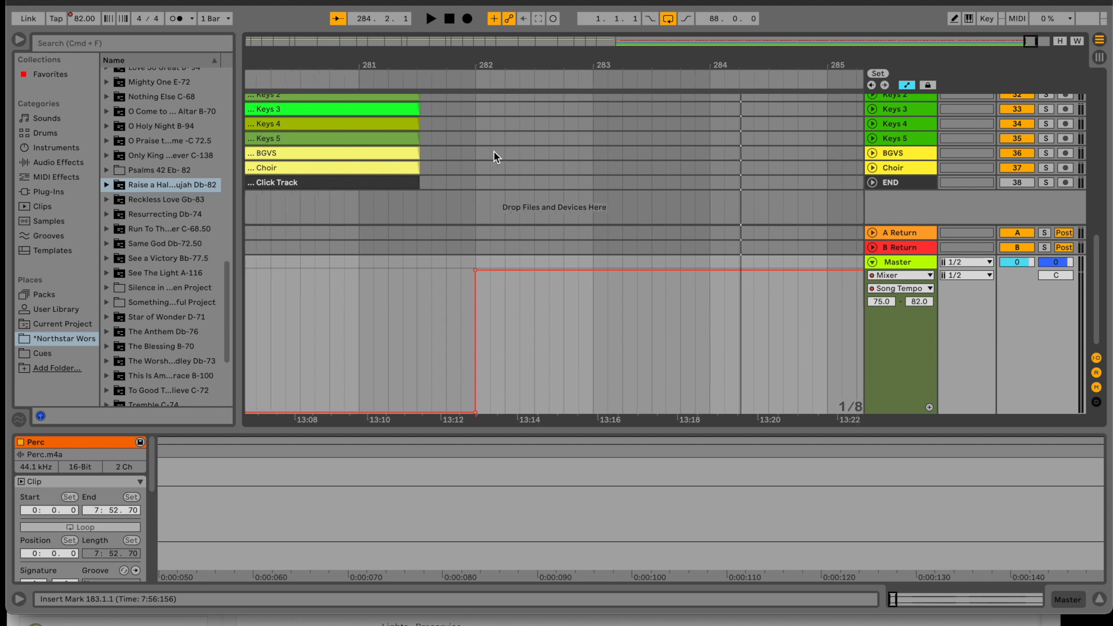
- Expand the Raise a Hallelujah Db-82 project and try to add its MultiTrack.als below the arrangement's last track
click(107, 186)
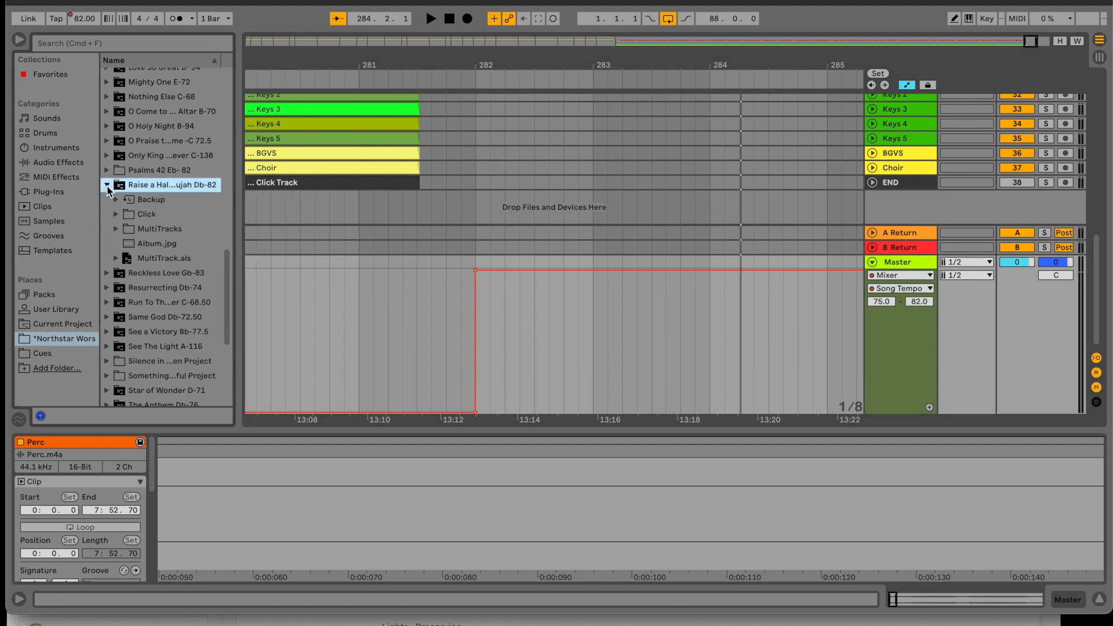
scroll(148, 251, down, 1)
click(147, 236)
drag(147, 240, 342, 204)
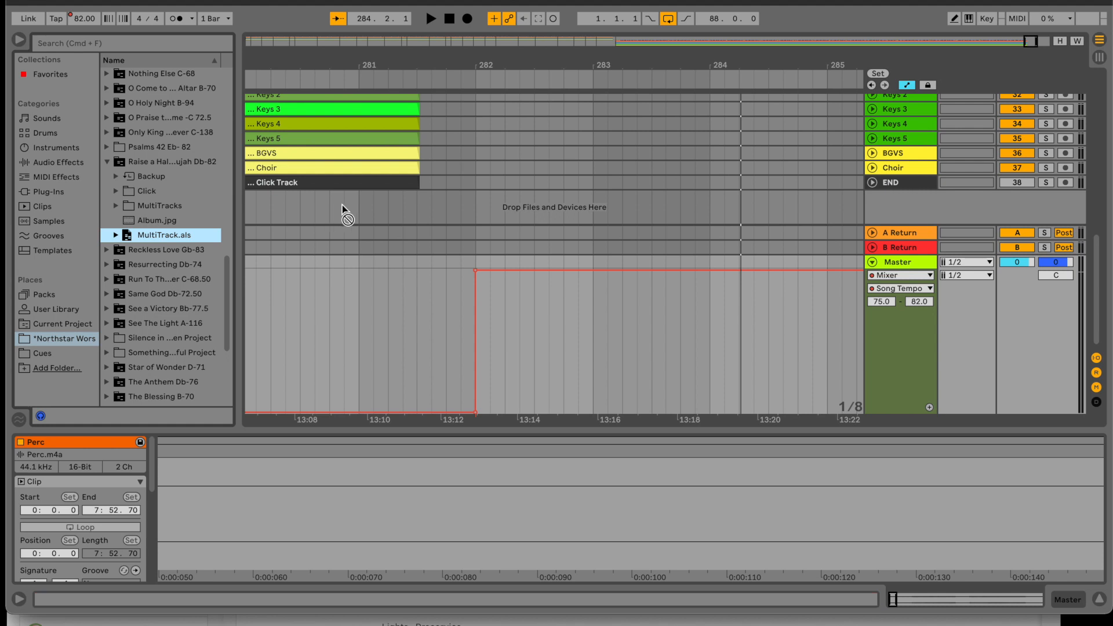
drag(342, 204, 342, 204)
- Try to expand the Raise a Hallelujah MultiTrack.als and retry adding it to the empty drop area
scroll(134, 221, down, 3)
scroll(134, 221, up, 2)
scroll(134, 217, up, 1)
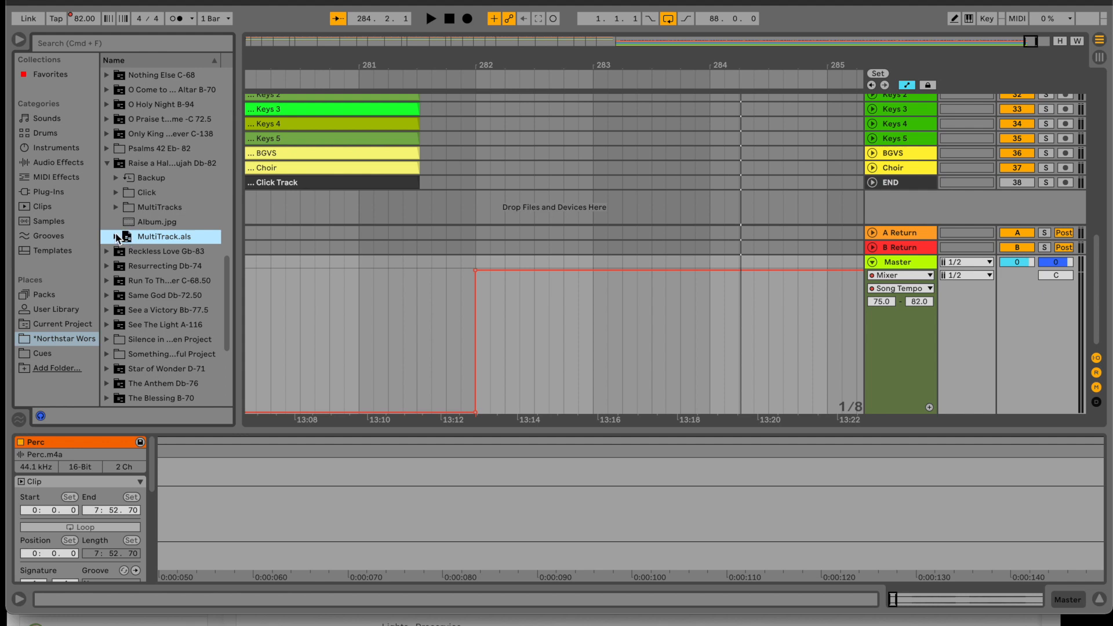
click(116, 236)
click(116, 237)
drag(157, 236, 277, 208)
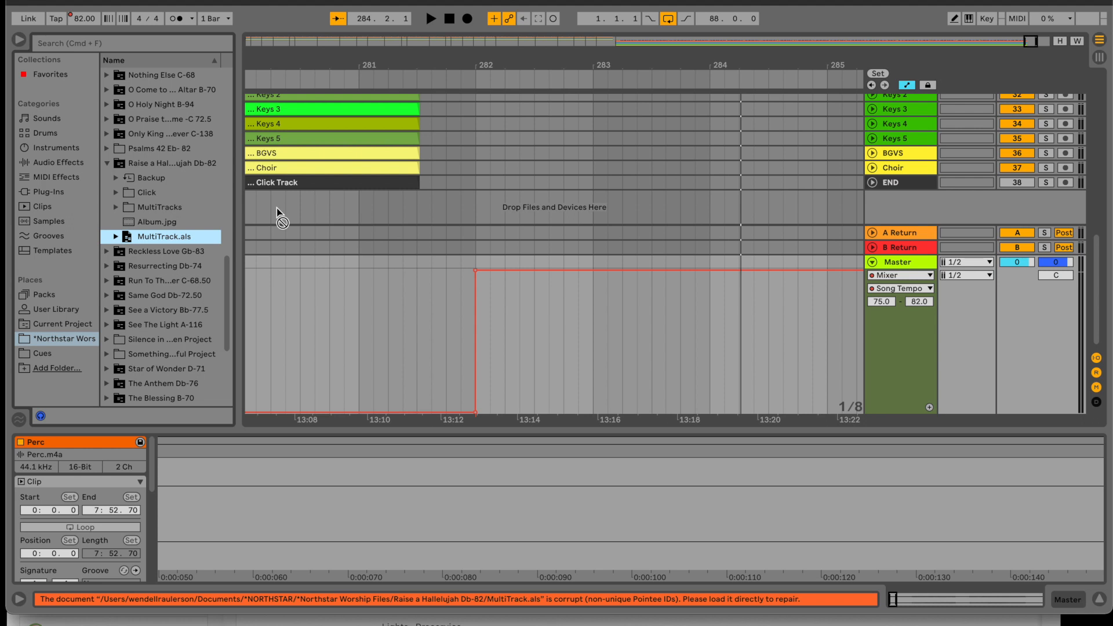
drag(276, 209, 277, 209)
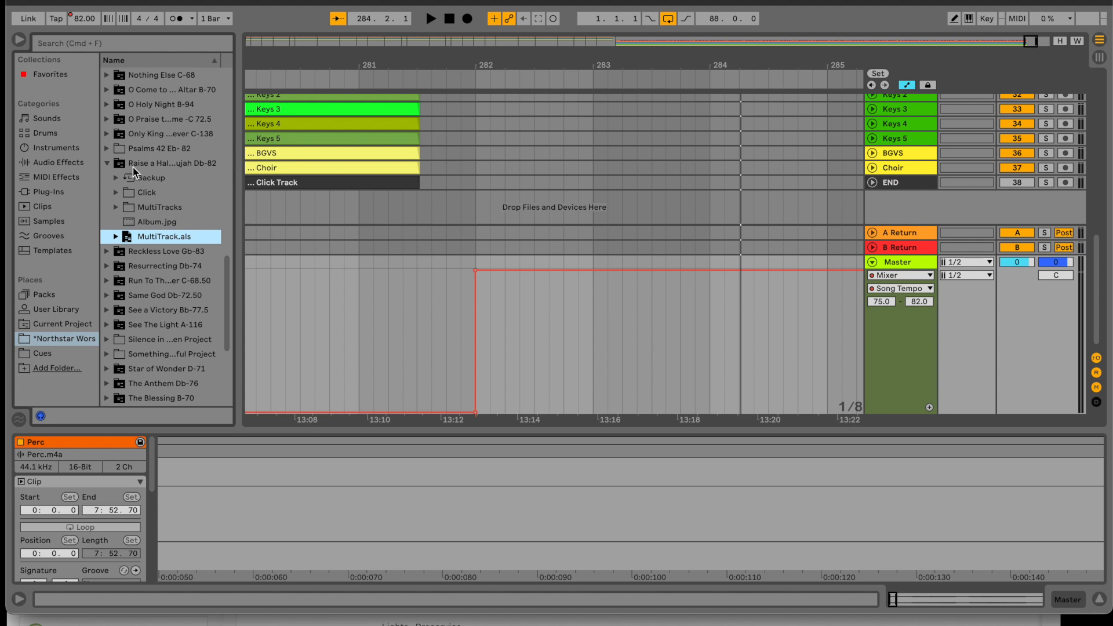
scroll(368, 184, down, 5)
scroll(368, 184, left, 5)
scroll(368, 186, up, 2)
scroll(368, 185, down, 1)
scroll(388, 209, up, 4)
scroll(388, 209, left, 3)
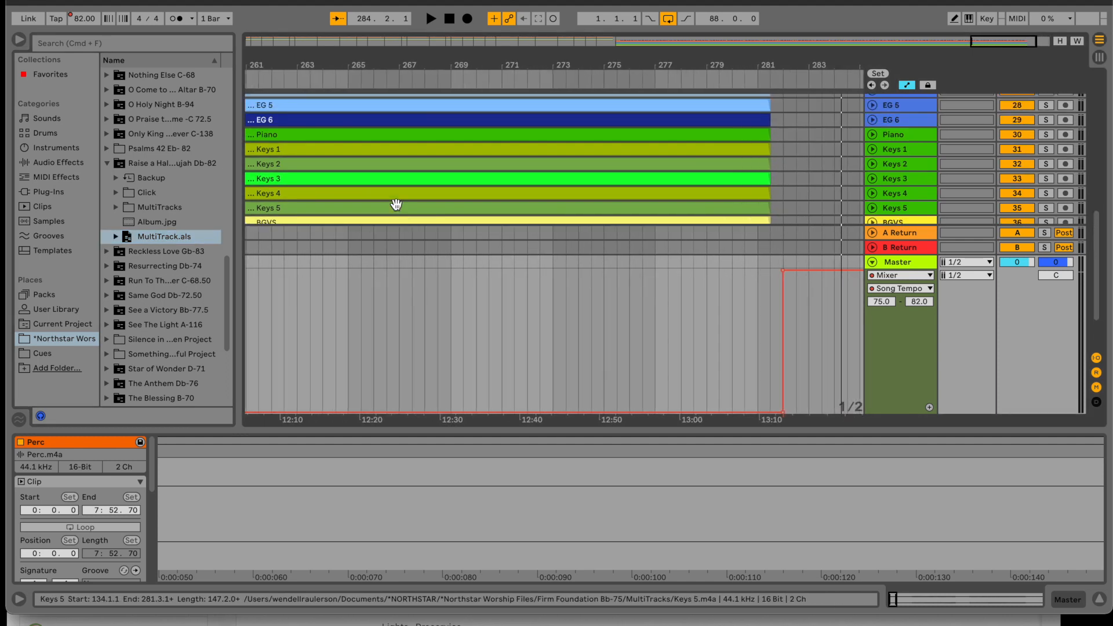